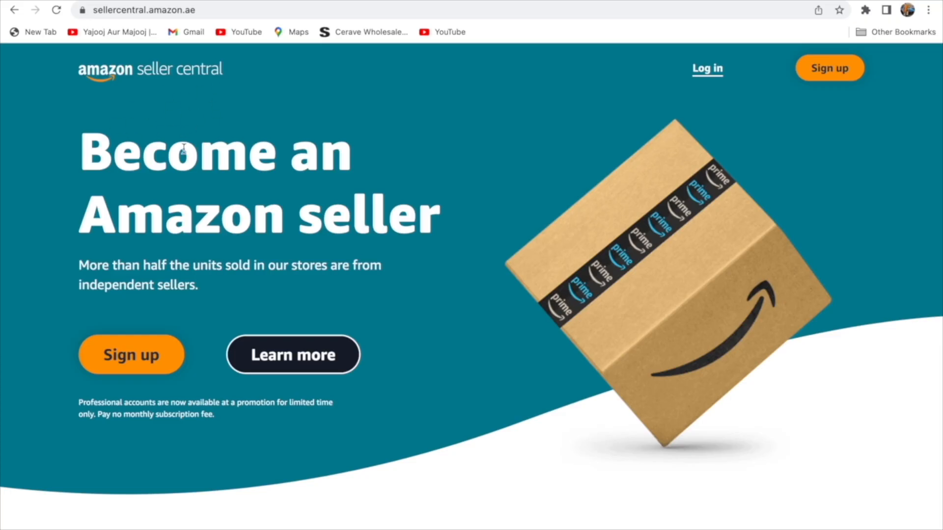
Start a new Amazon account and enter the seller's full name and e-mail address.
left_click(816, 71)
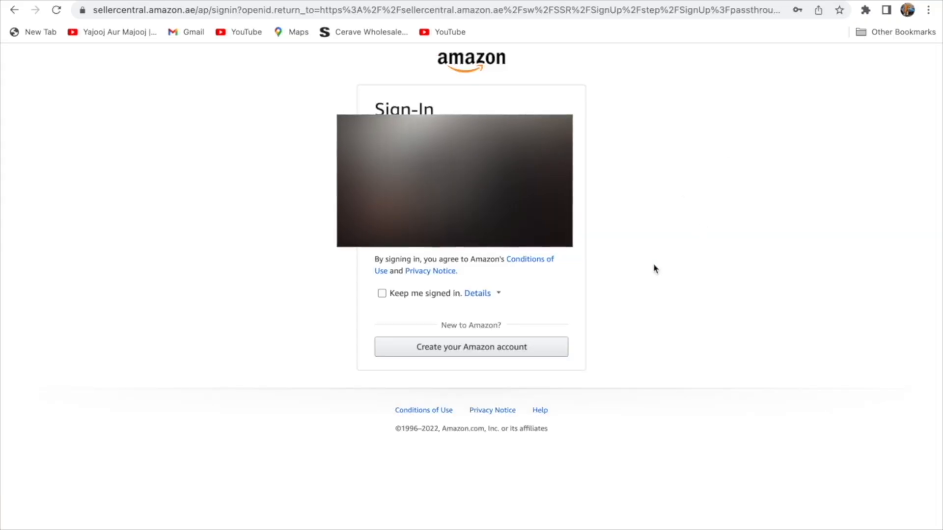
left_click(509, 356)
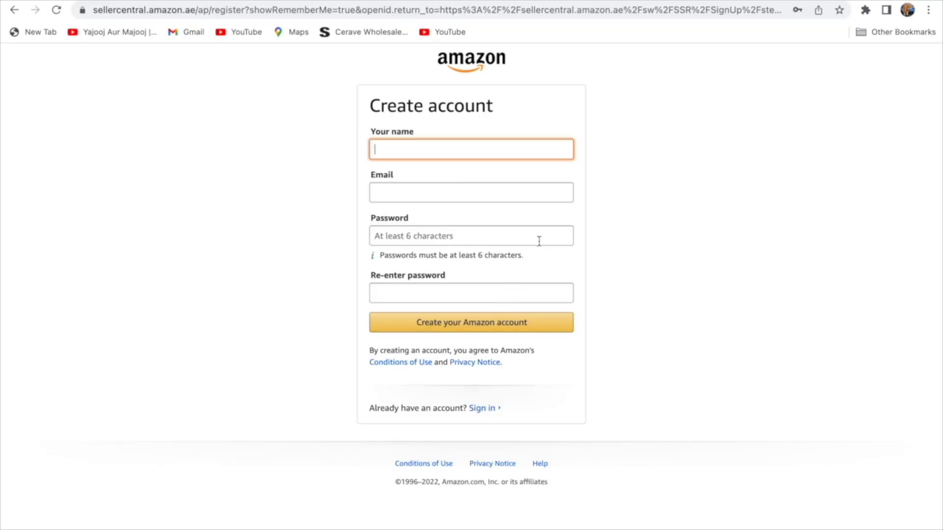
left_click(725, 223)
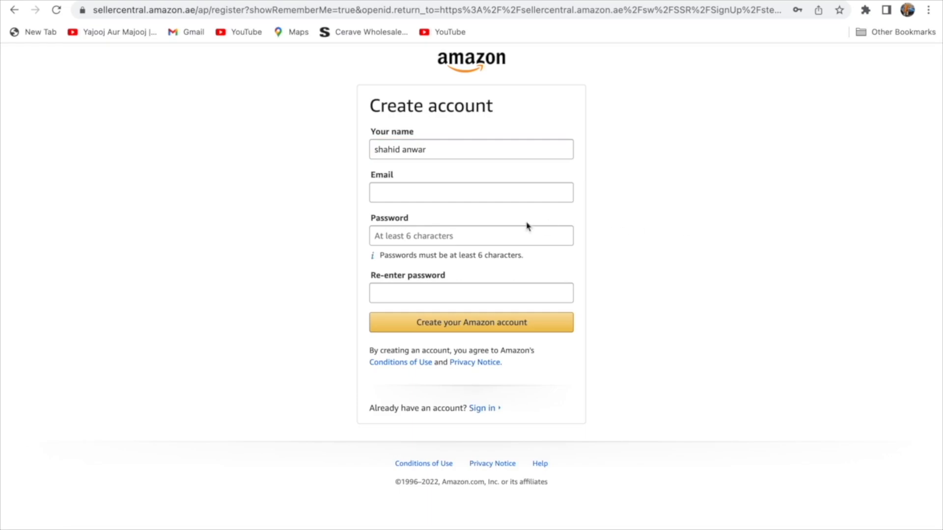
left_click(509, 199)
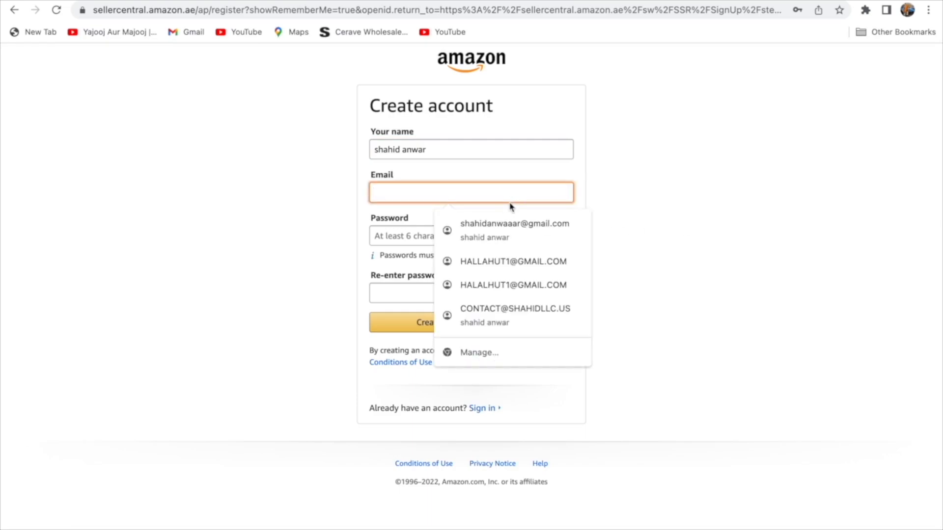
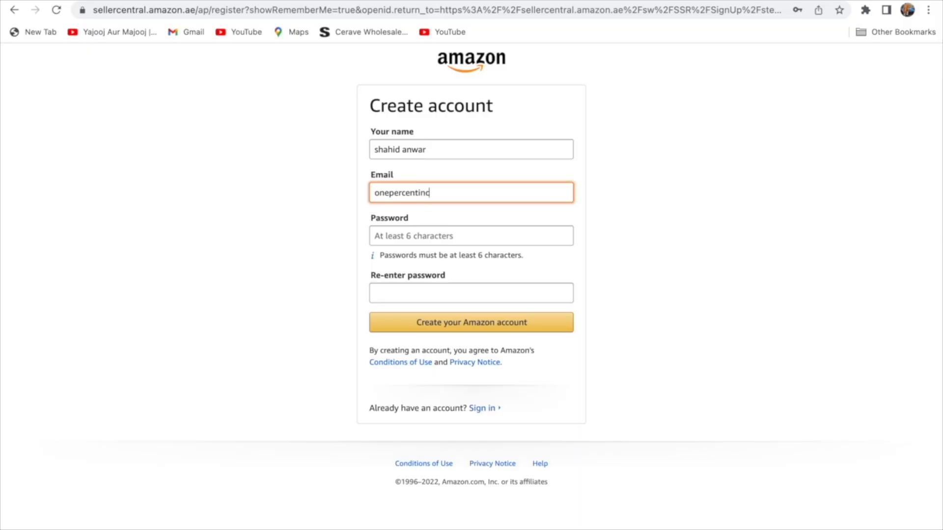
Enter the account password, re-enter it to match, and submit the account form.
left_click(502, 230)
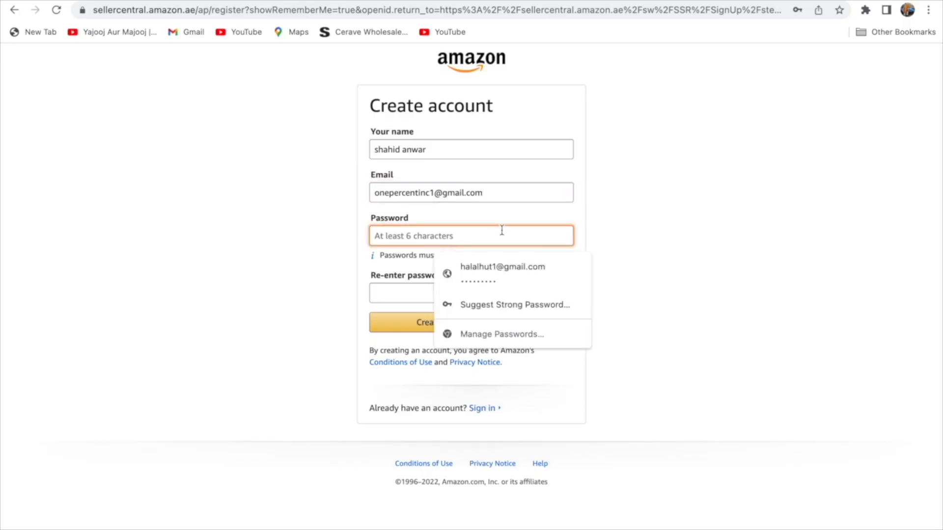
type("•••••••••")
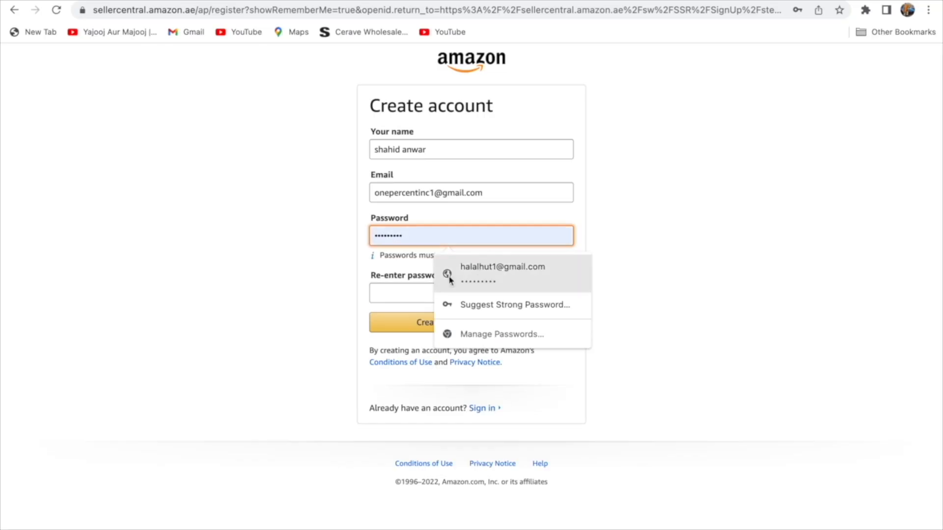
left_click(408, 290)
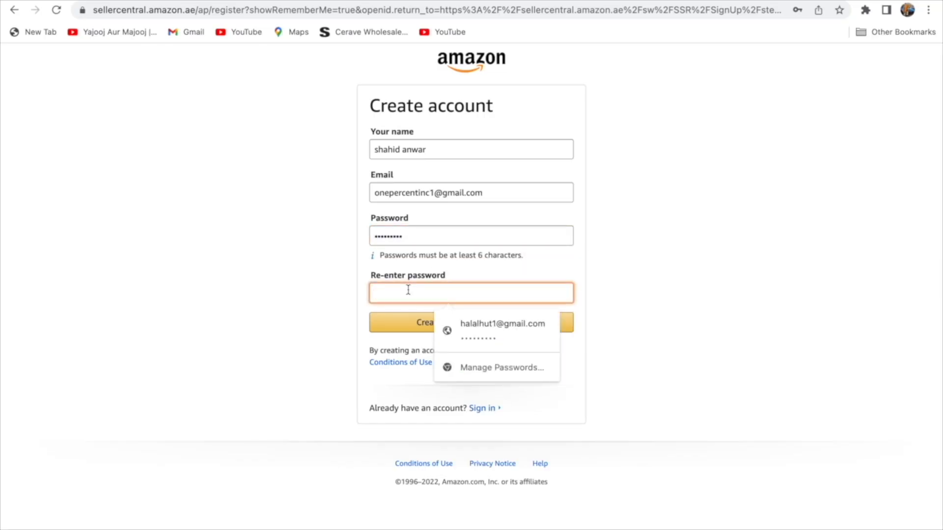
type("•••••••••")
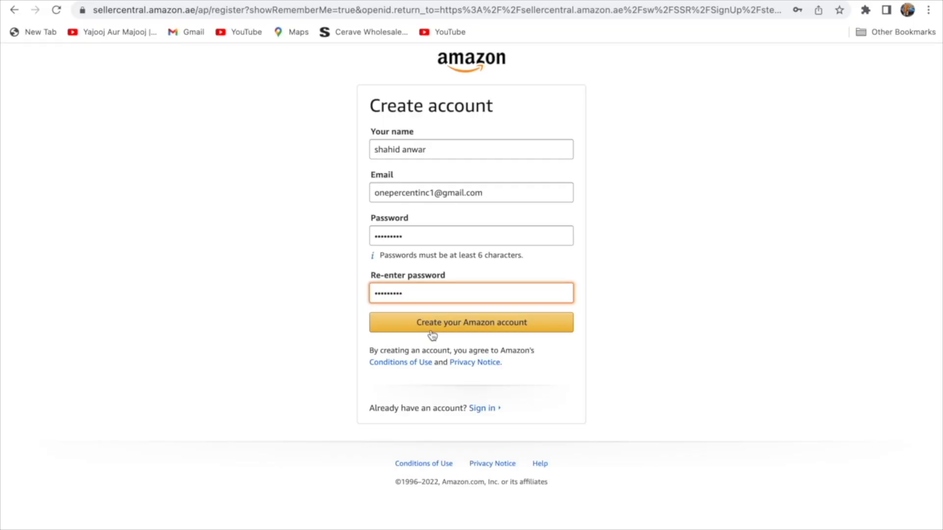
left_click(448, 325)
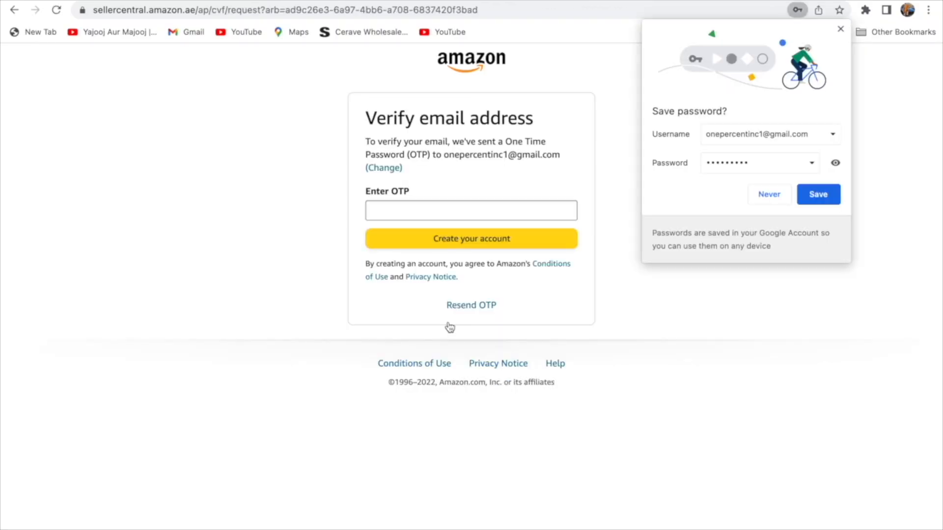
Save the new login in the browser and open Amazon's verification e-mail in Gmail.
left_click(835, 196)
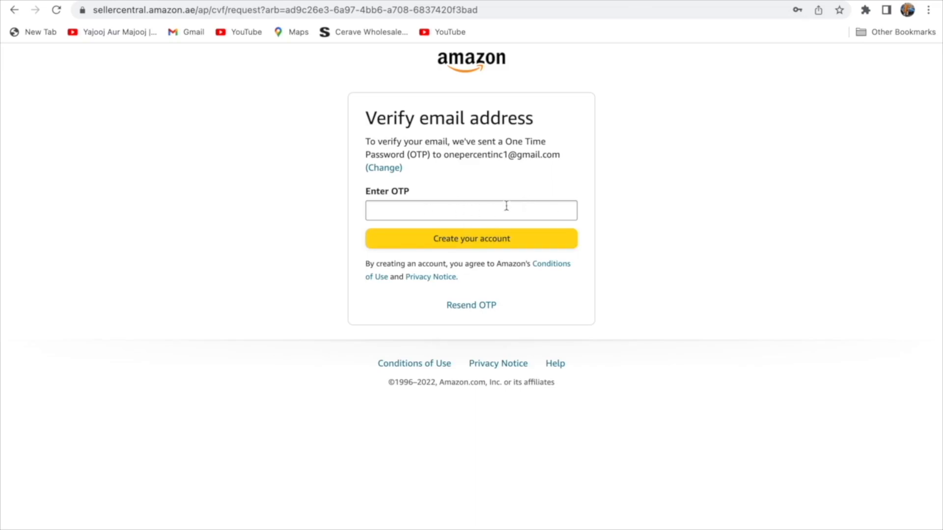
left_click(129, 1)
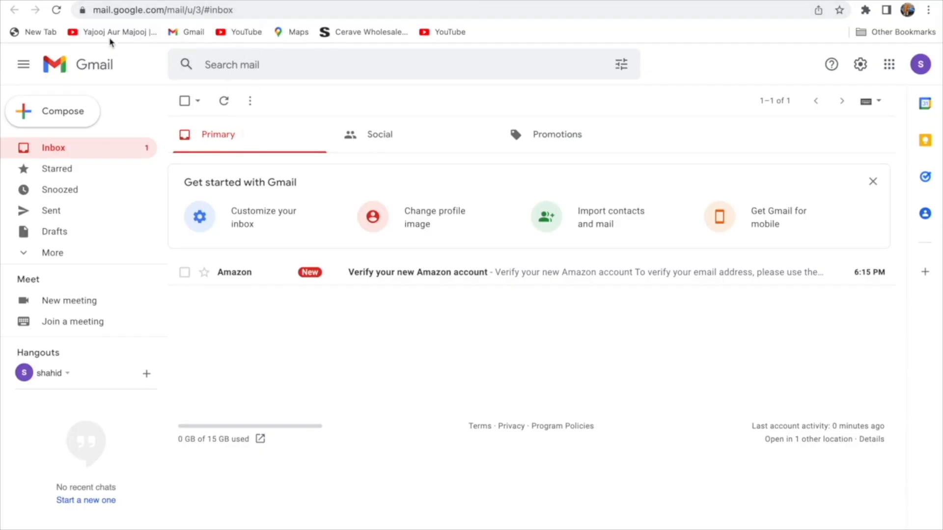
left_click(57, 10)
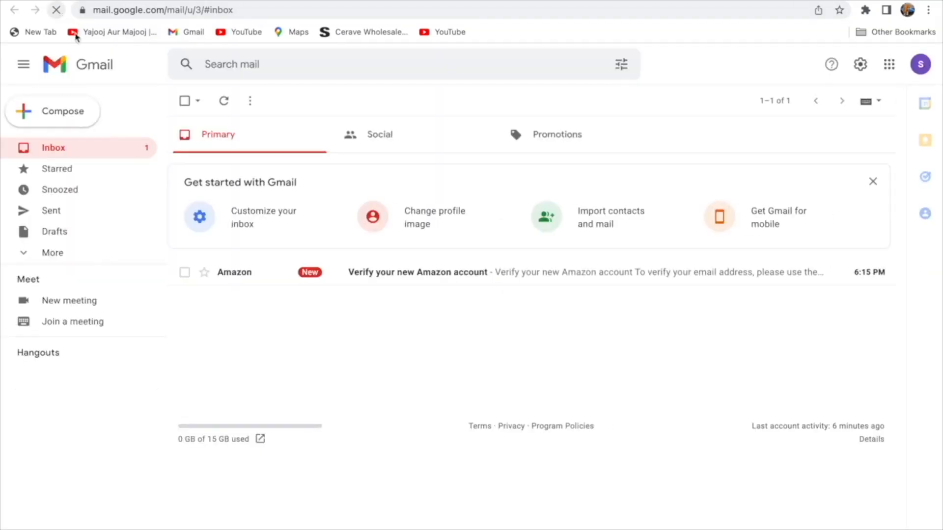
left_click(382, 273)
Copy the one-time password from the e-mail and return to the Amazon verify page.
left_click_drag(435, 315, 388, 322)
left_click(431, 315)
right_click(388, 323)
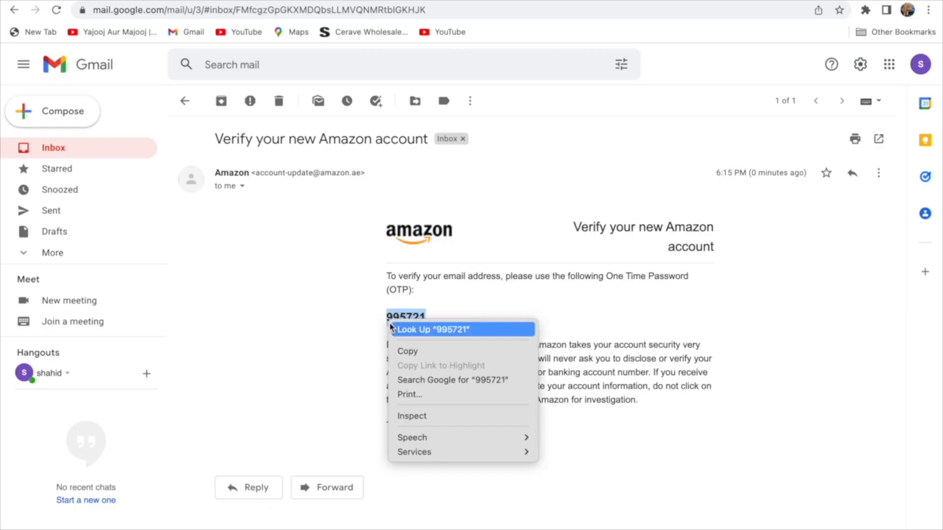
left_click(403, 352)
left_click(216, 1)
Paste the one-time password into the verification field and create the account.
right_click(397, 199)
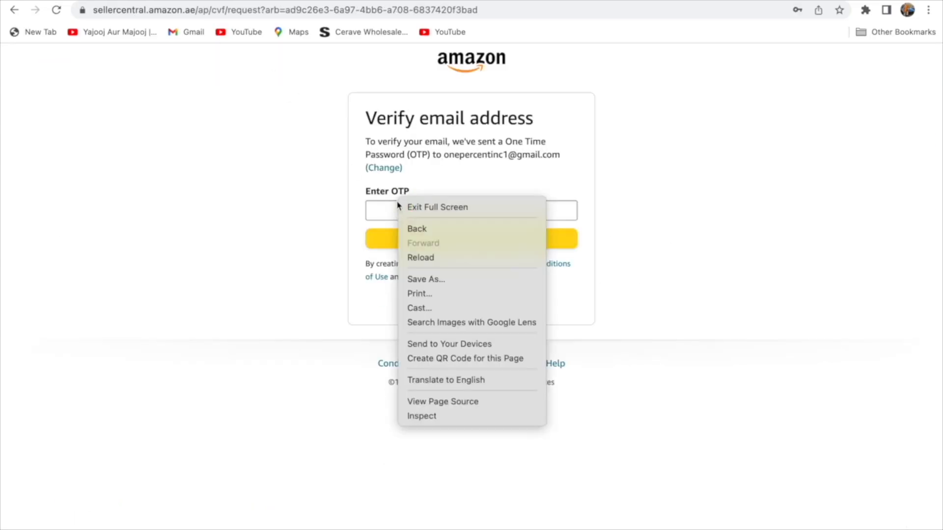
left_click(386, 218)
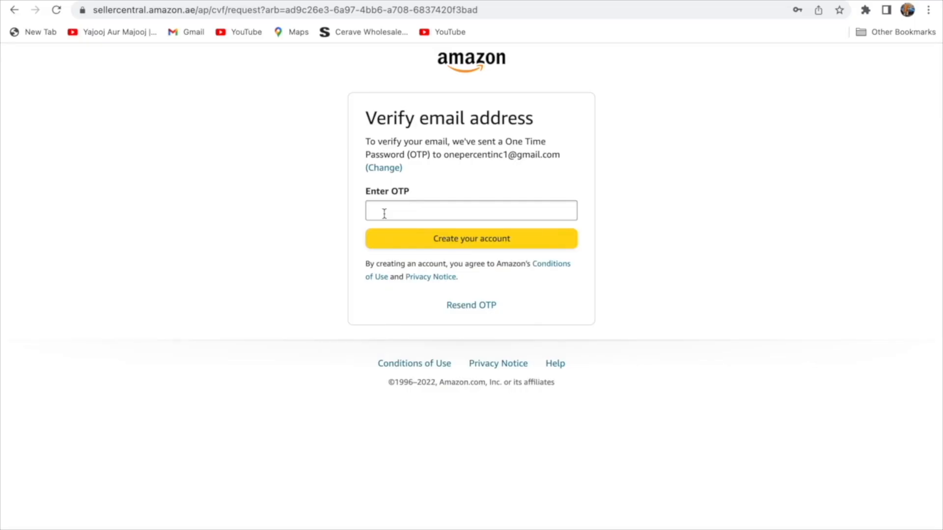
left_click(397, 216)
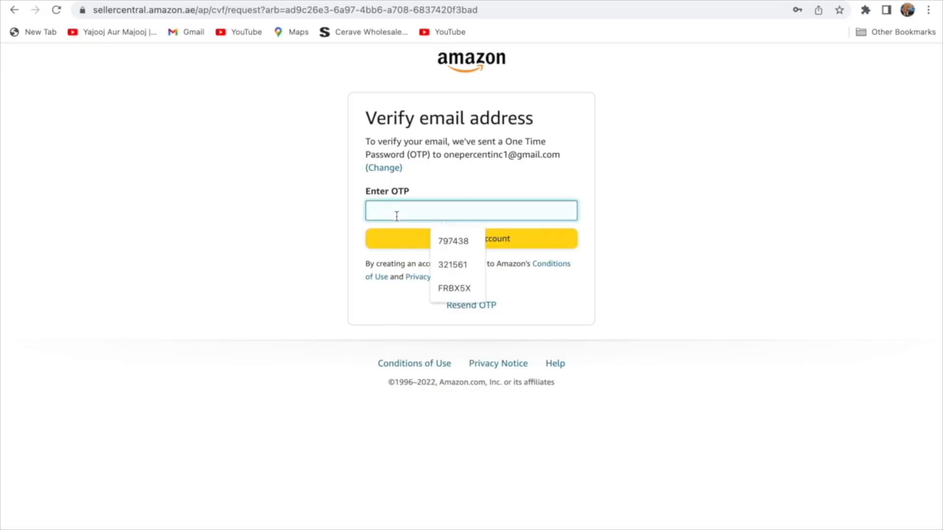
key("super+v")
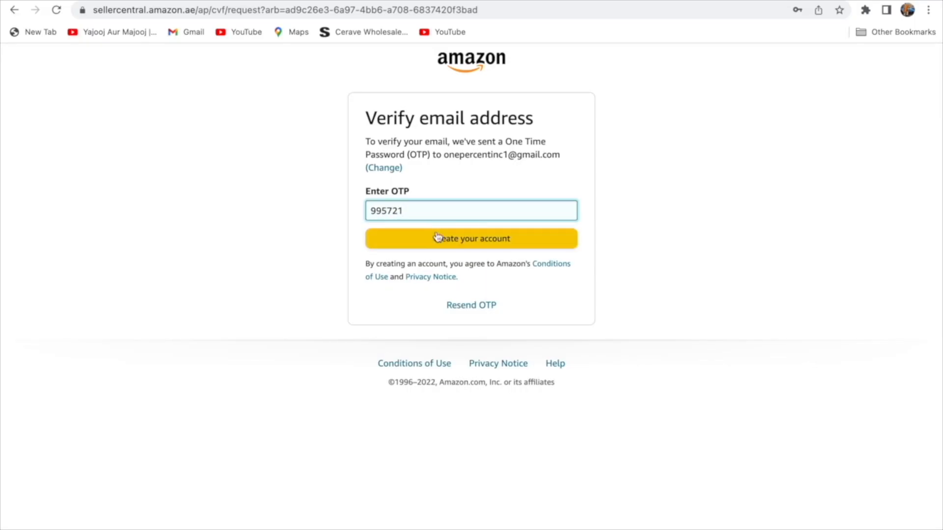
left_click(440, 244)
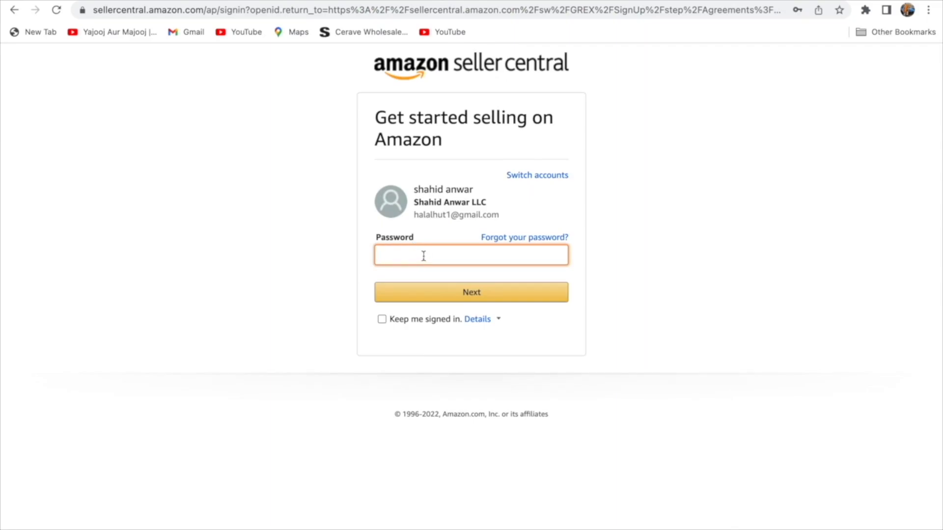
Sign in with the new account's e-mail and password, saving the updated login.
left_click(518, 180)
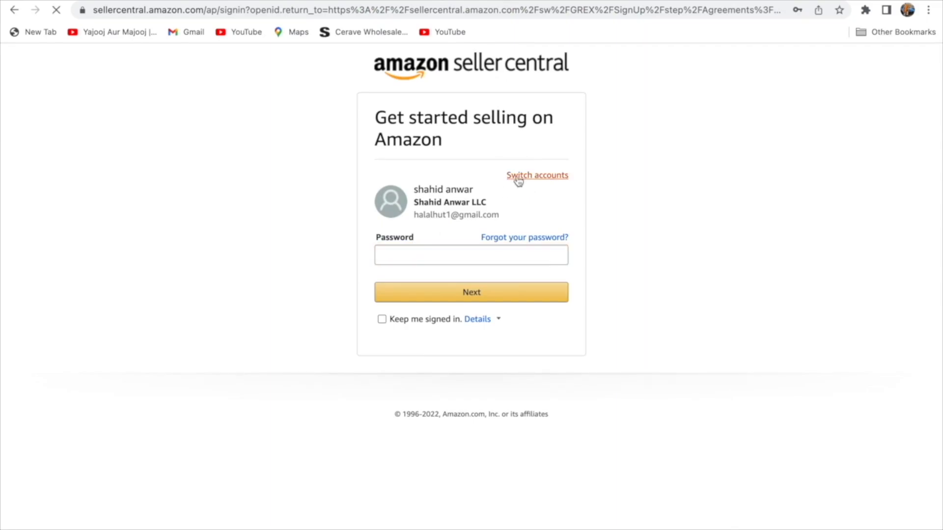
left_click(498, 241)
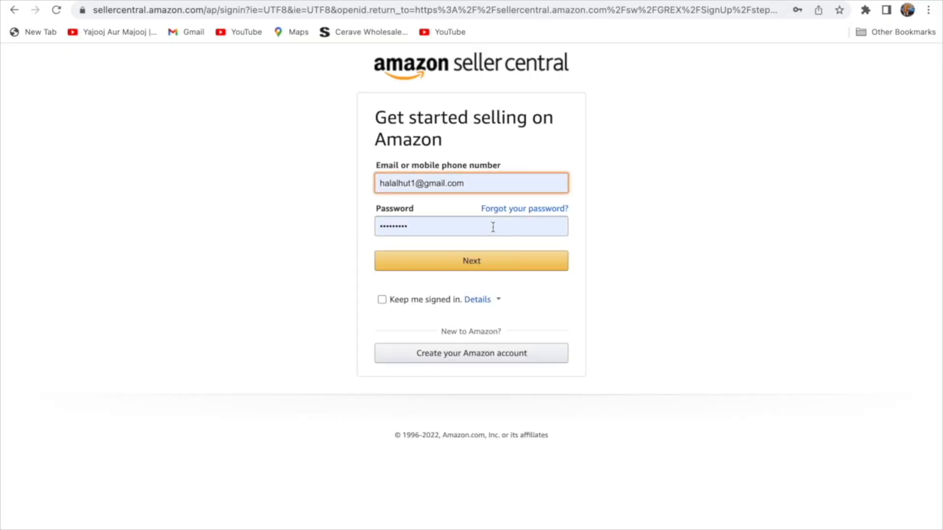
left_click_drag(479, 186, 370, 185)
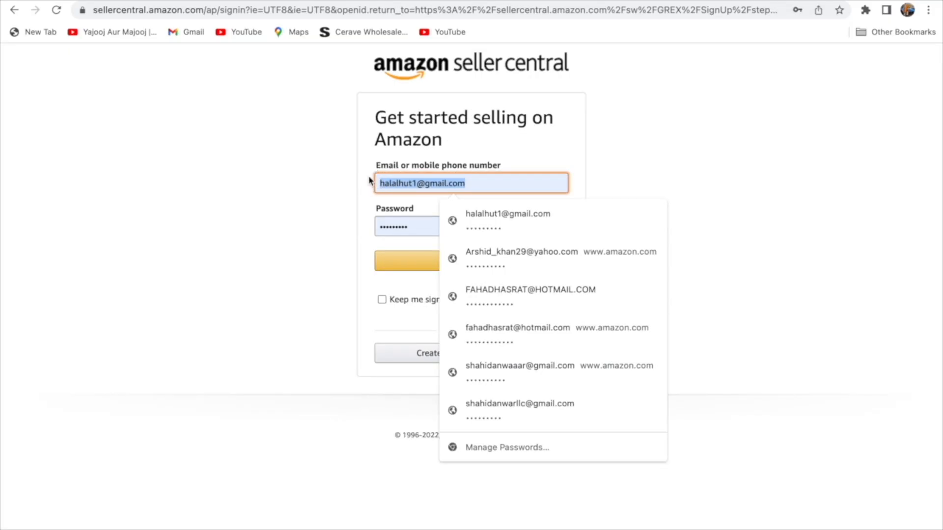
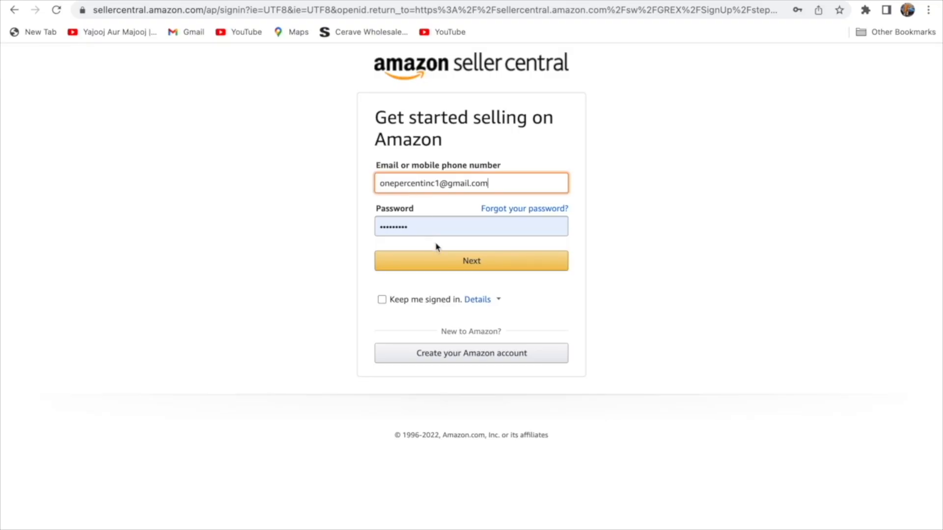
left_click(425, 226)
left_click_drag(425, 226, 366, 228)
type("*****")
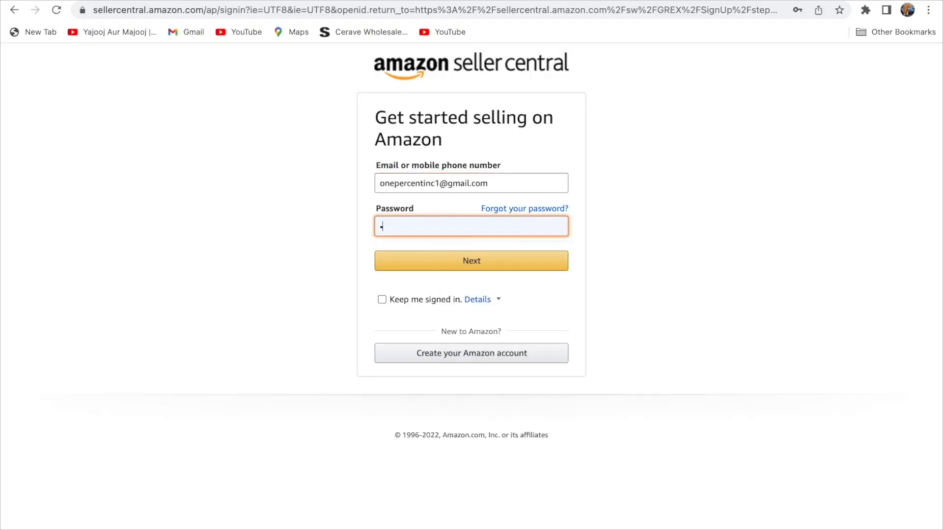
type("****")
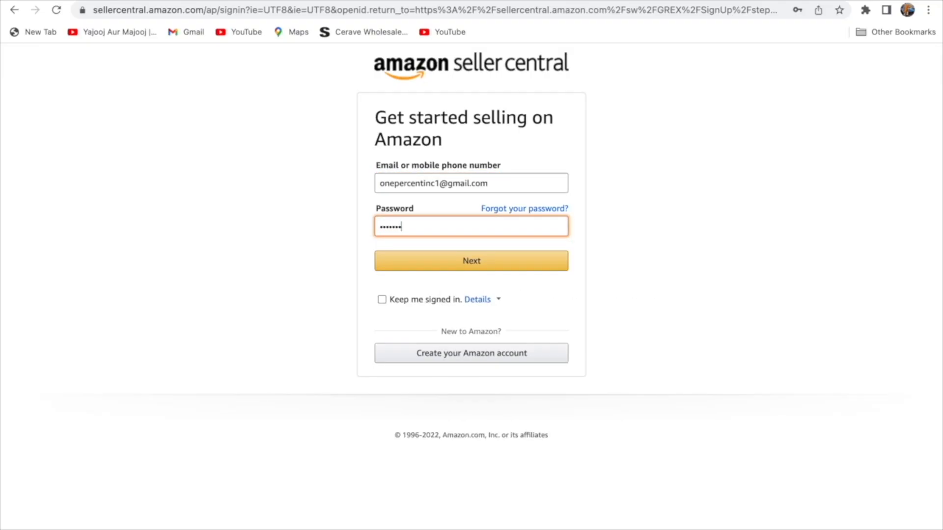
left_click(411, 266)
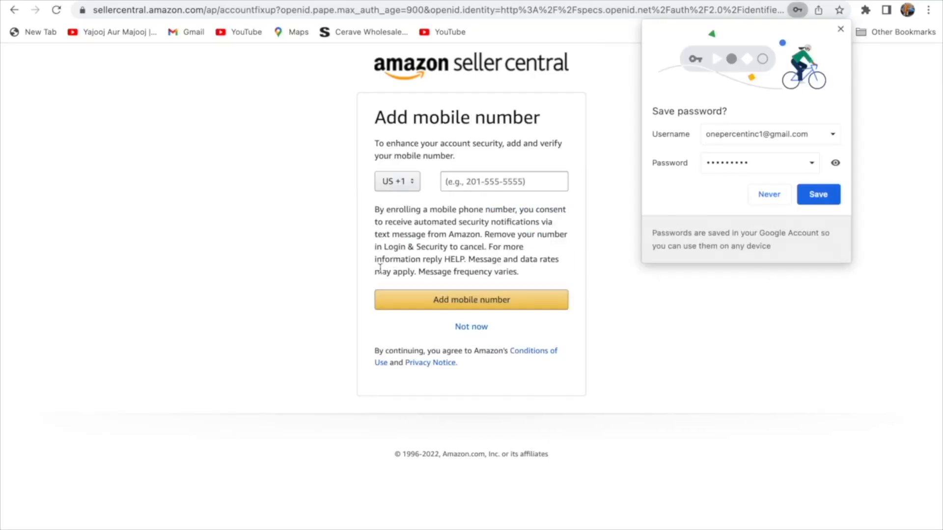
left_click(813, 201)
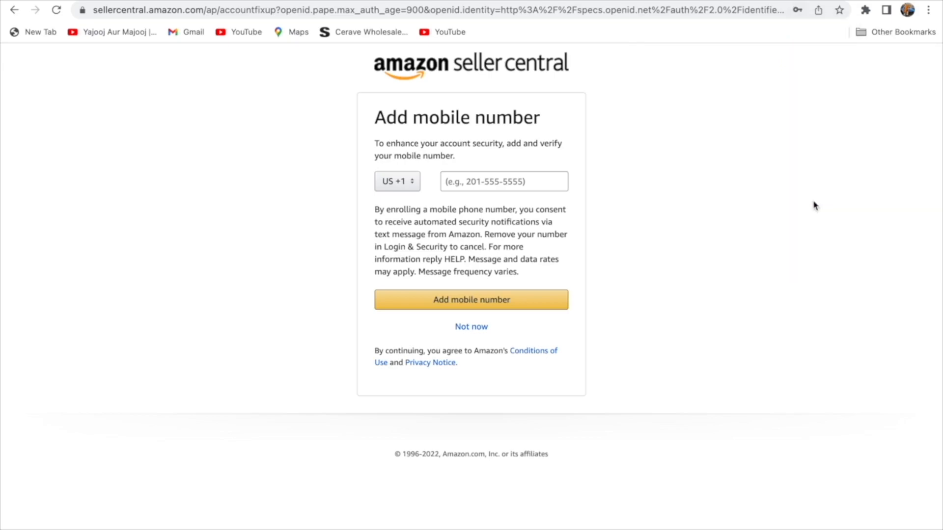
Skip the mobile number, begin registration, and choose United States as the business location.
left_click(475, 334)
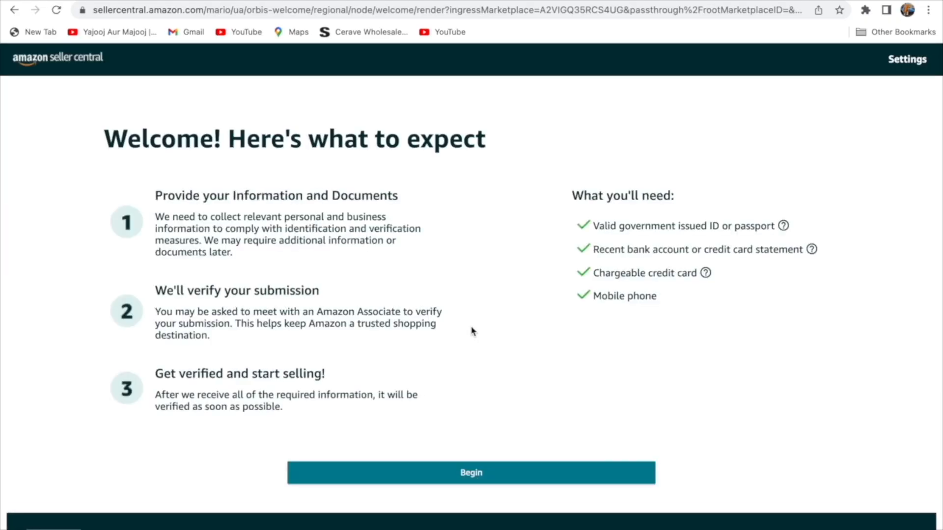
scroll(472, 333, "down", 1)
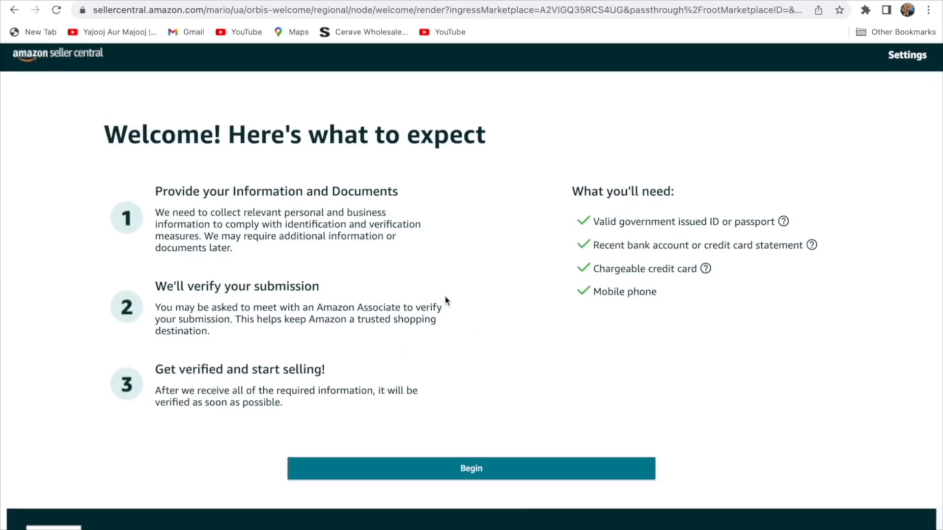
left_click(440, 481)
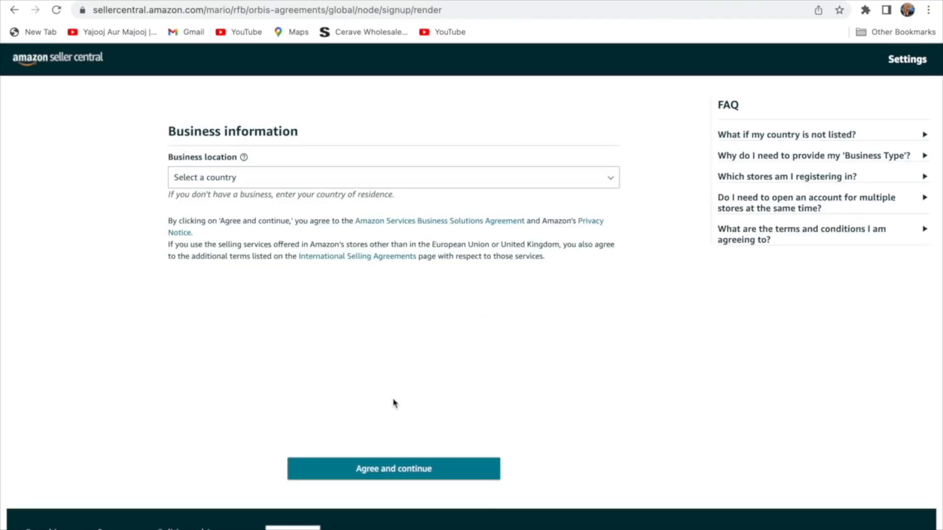
left_click(604, 183)
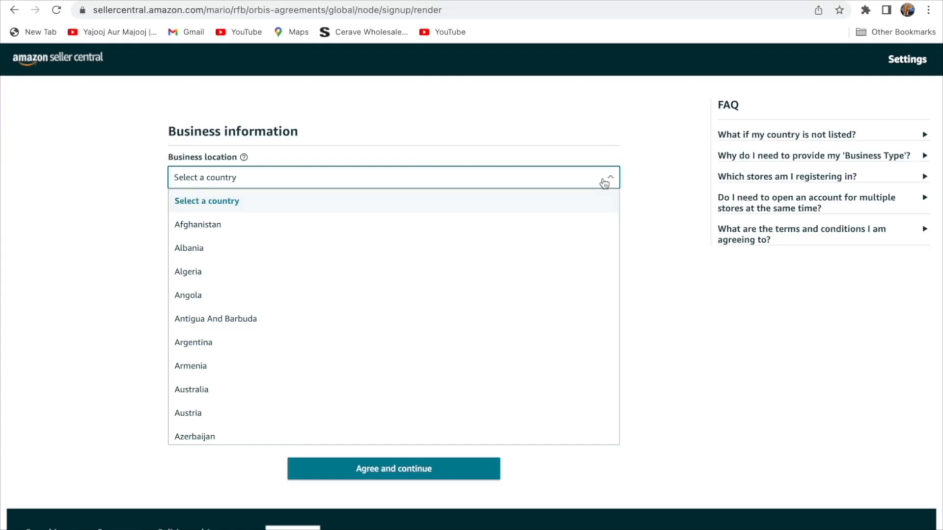
key("u")
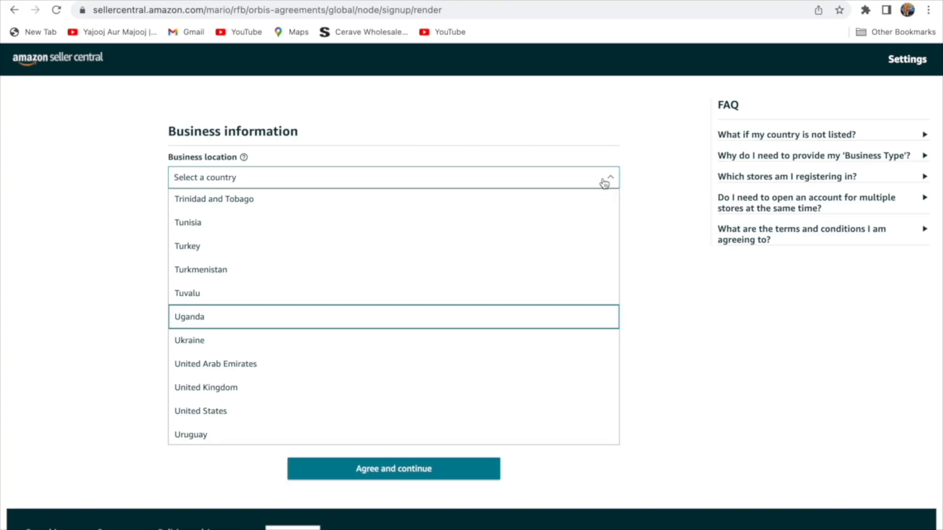
left_click(320, 413)
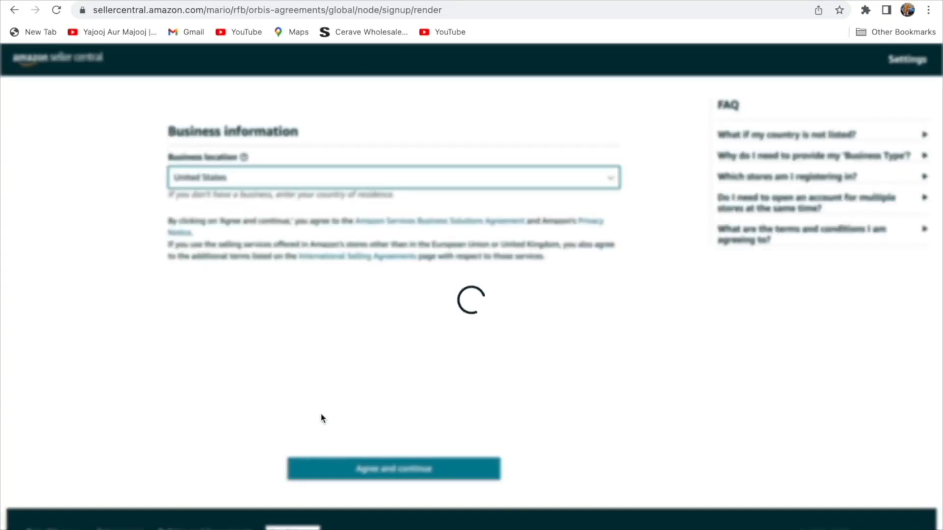
left_click(467, 238)
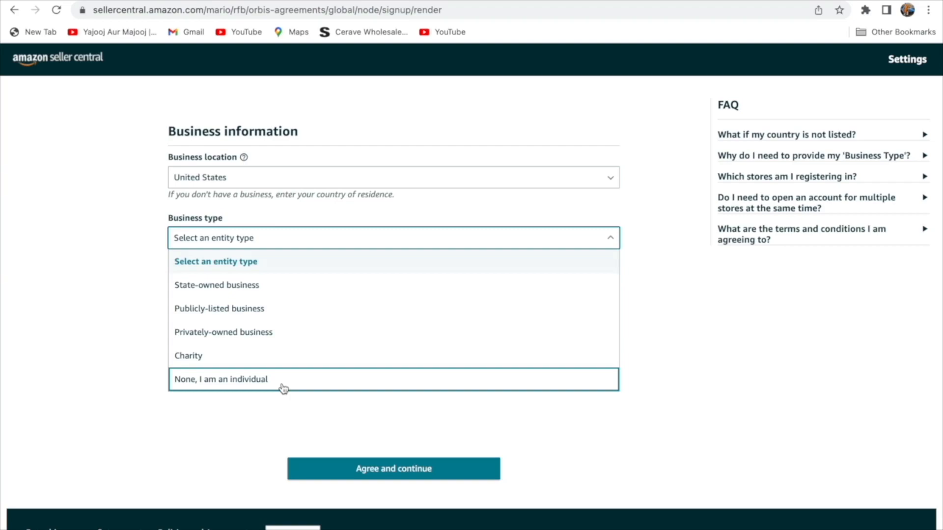
Choose 'None, I am an individual', enter the seller's first and last name, confirm, and agree.
left_click(283, 389)
scroll(396, 381, "down", 1)
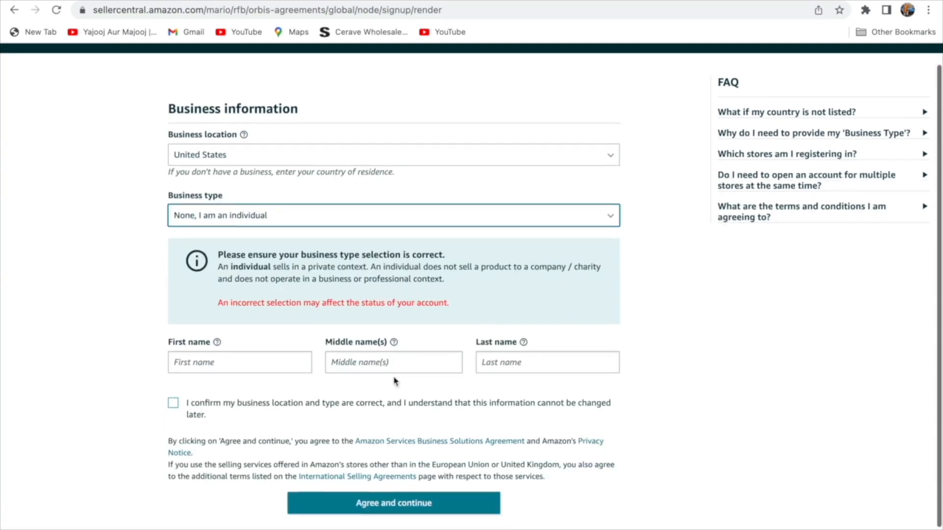
scroll(396, 381, "down", 1)
left_click(254, 334)
left_click(543, 332)
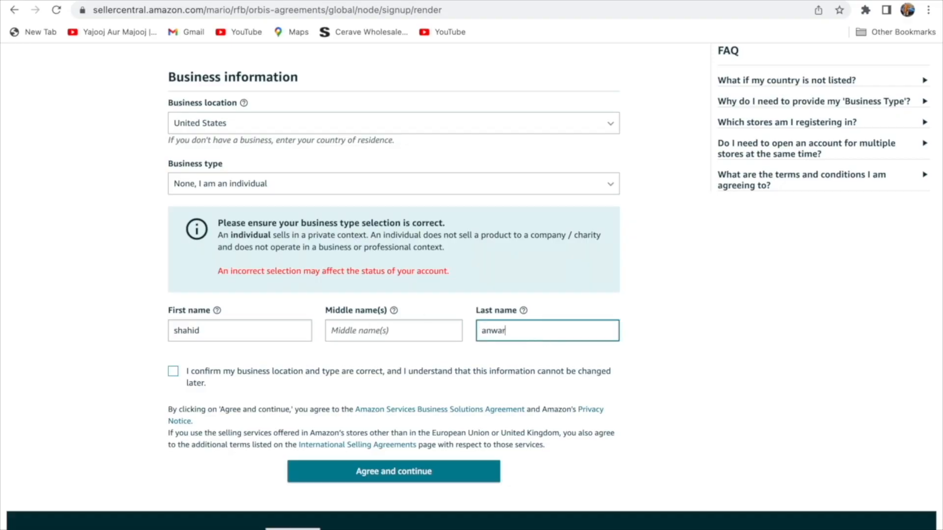
left_click(172, 373)
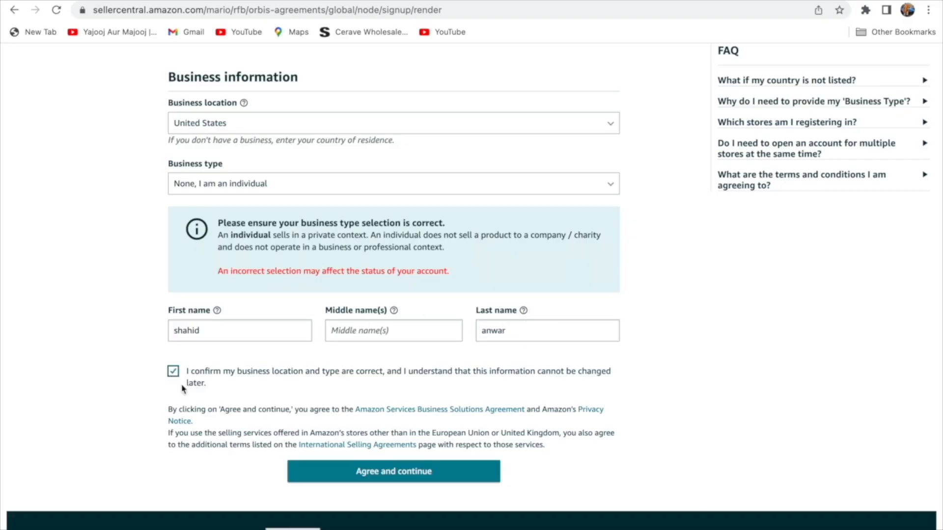
left_click(356, 477)
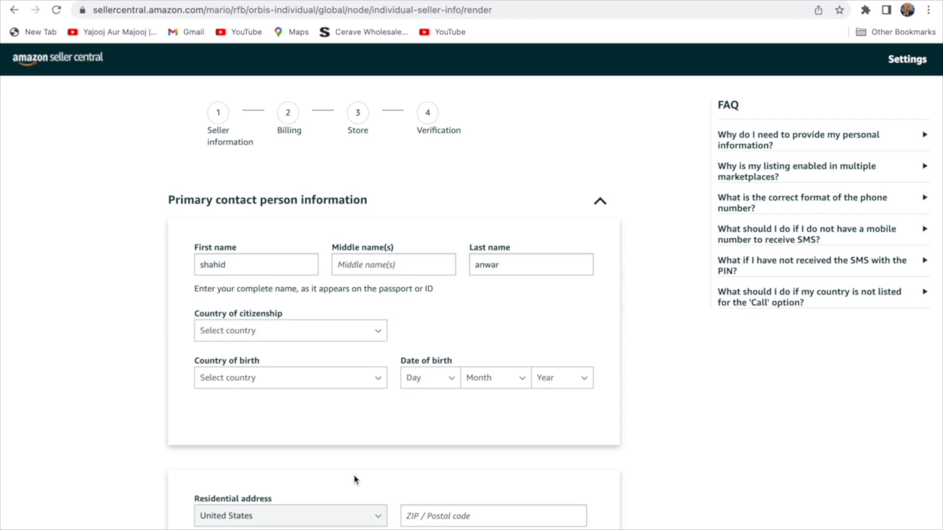
Set both country of citizenship and country of birth to Pakistan.
scroll(320, 344, "down", 2)
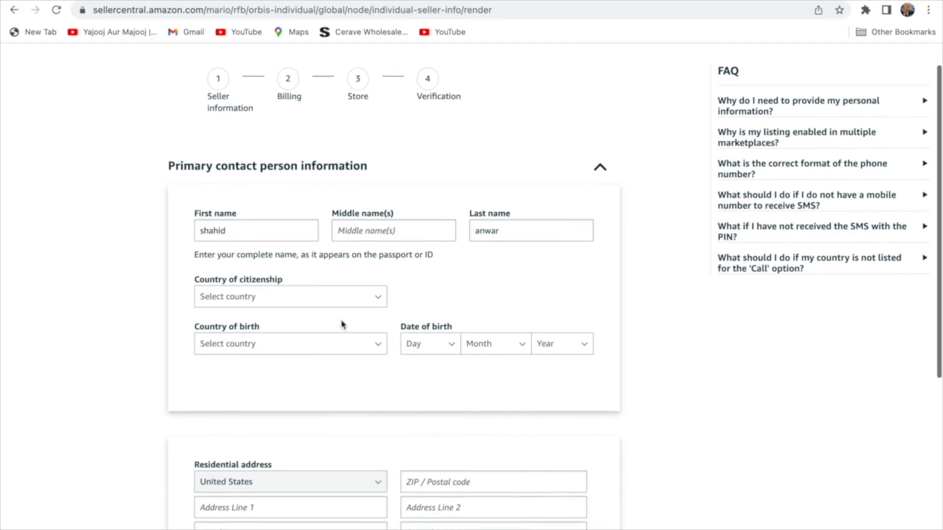
scroll(369, 285, "down", 5)
scroll(374, 197, "up", 2)
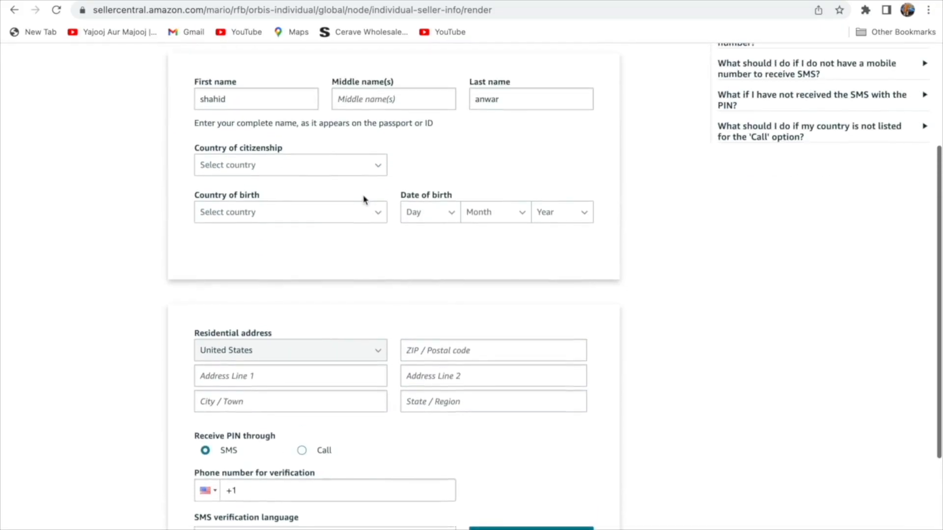
scroll(364, 198, "up", 1)
left_click(361, 186)
type("p")
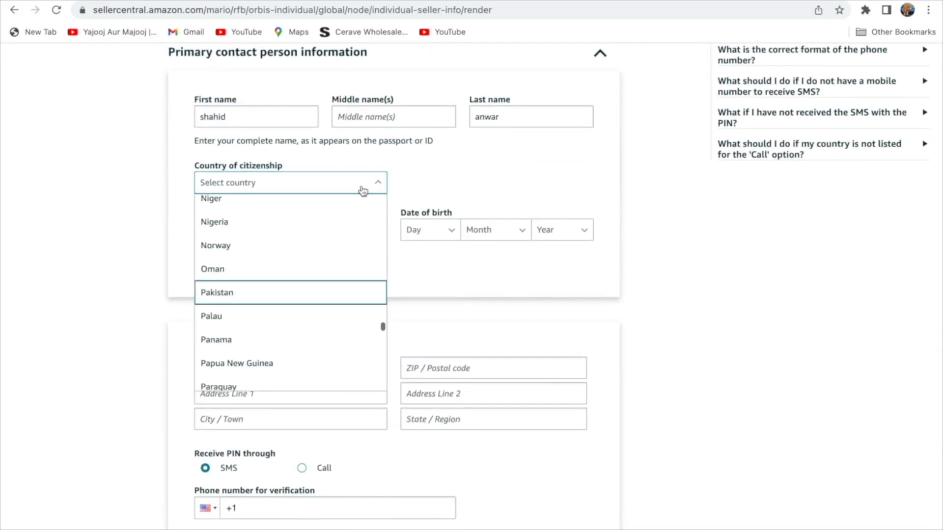
left_click(248, 295)
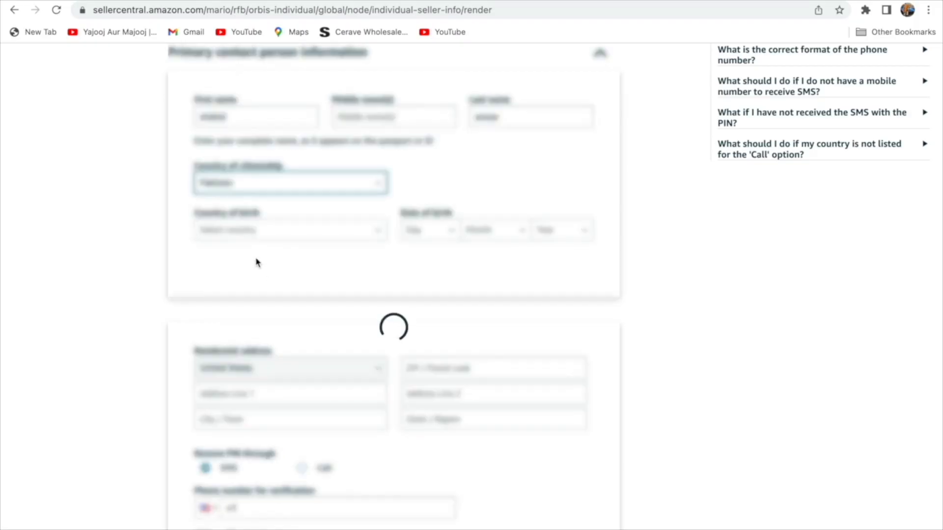
left_click(236, 241)
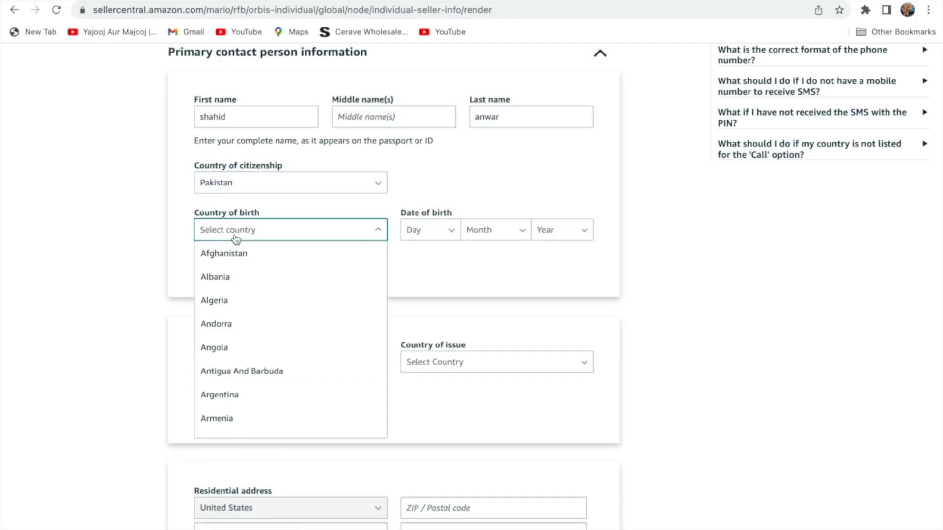
key("p")
left_click(285, 341)
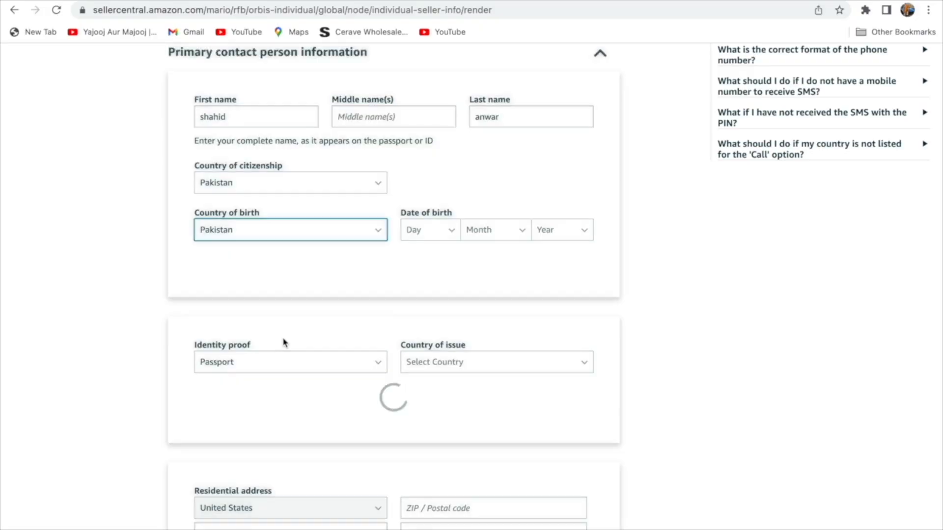
Set the date of birth to 01 Jan 1995.
left_click(422, 238)
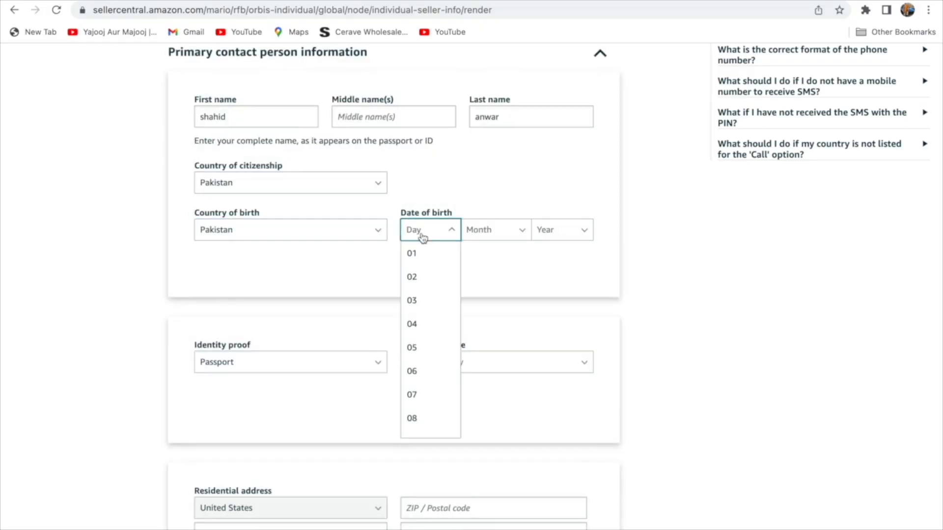
left_click(423, 254)
left_click(497, 230)
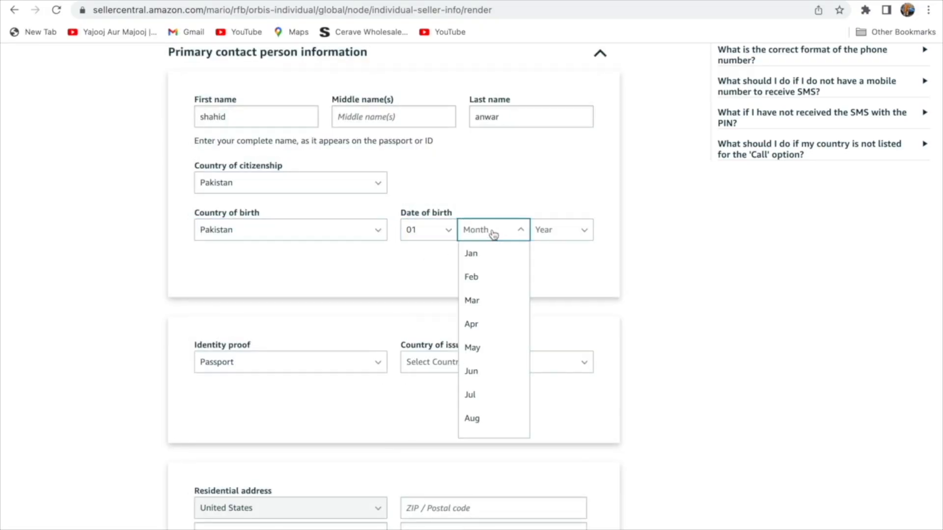
left_click(480, 253)
left_click(544, 232)
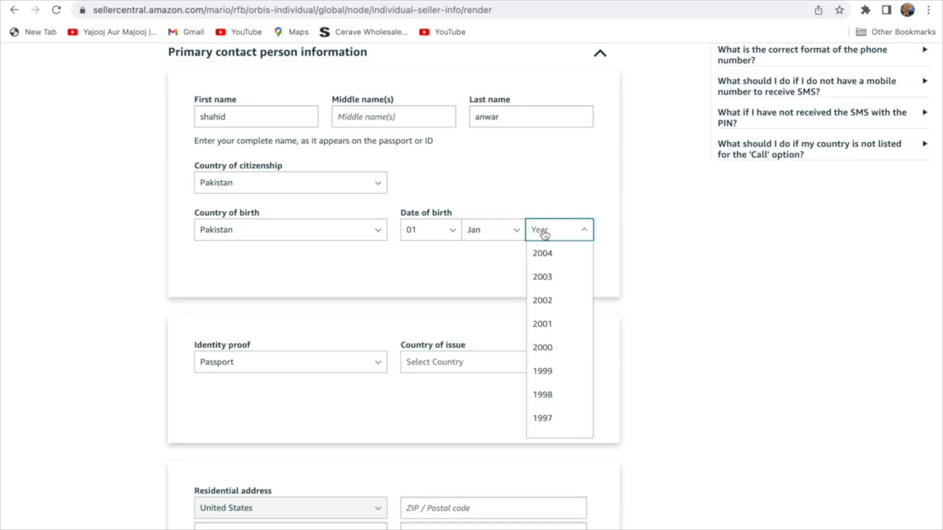
scroll(555, 329, "down", 3)
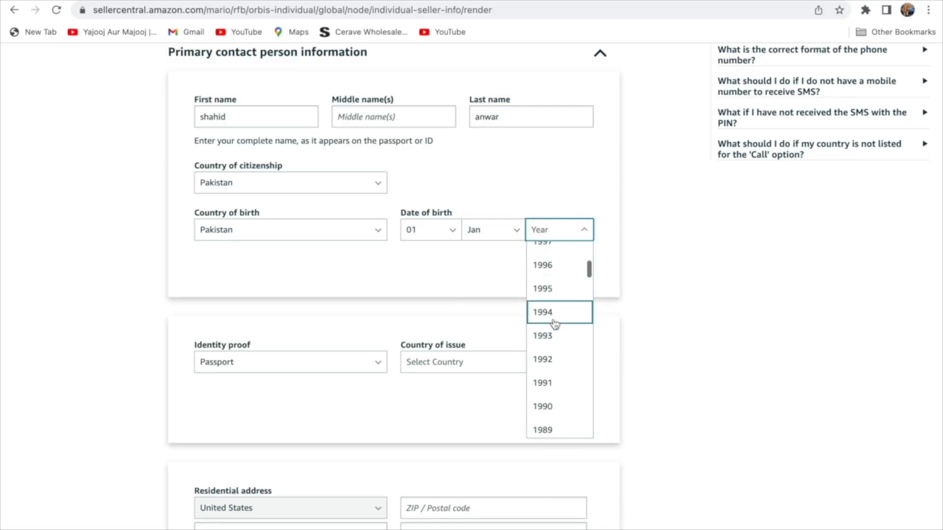
scroll(555, 324, "up", 2)
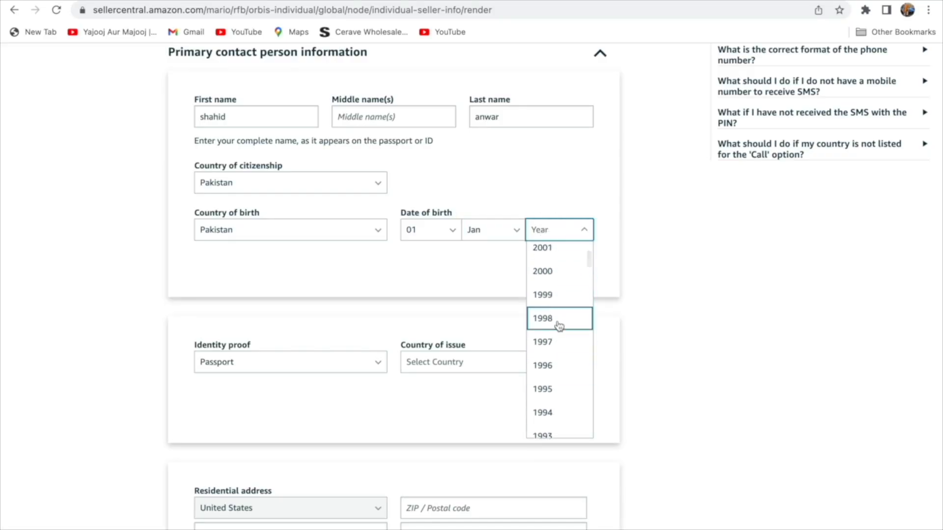
left_click(543, 385)
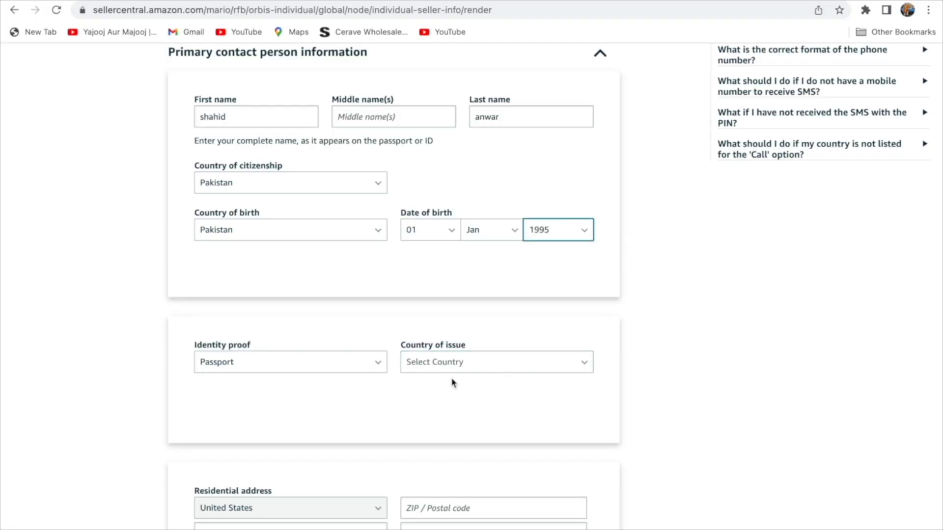
scroll(301, 315, "down", 6)
scroll(380, 165, "up", 2)
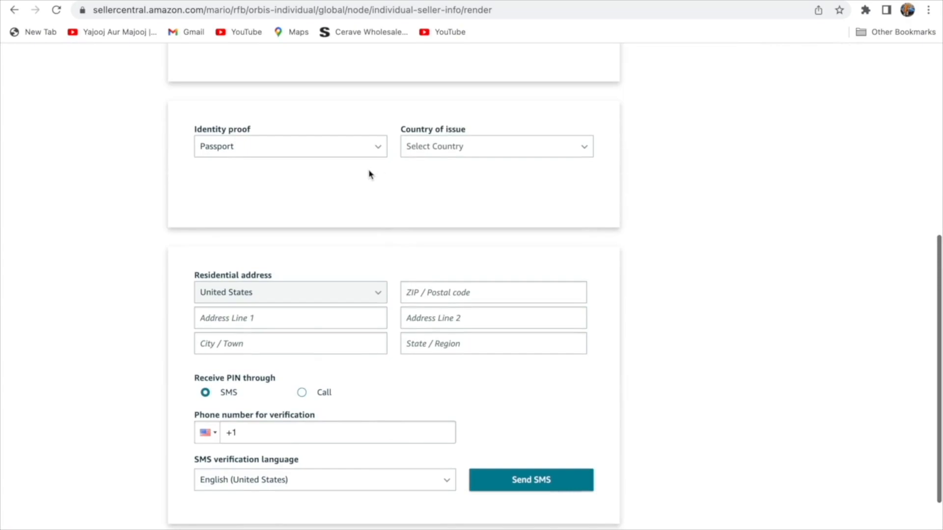
Keep Passport as the identity proof and choose Pakistan as its country of issue.
left_click(381, 151)
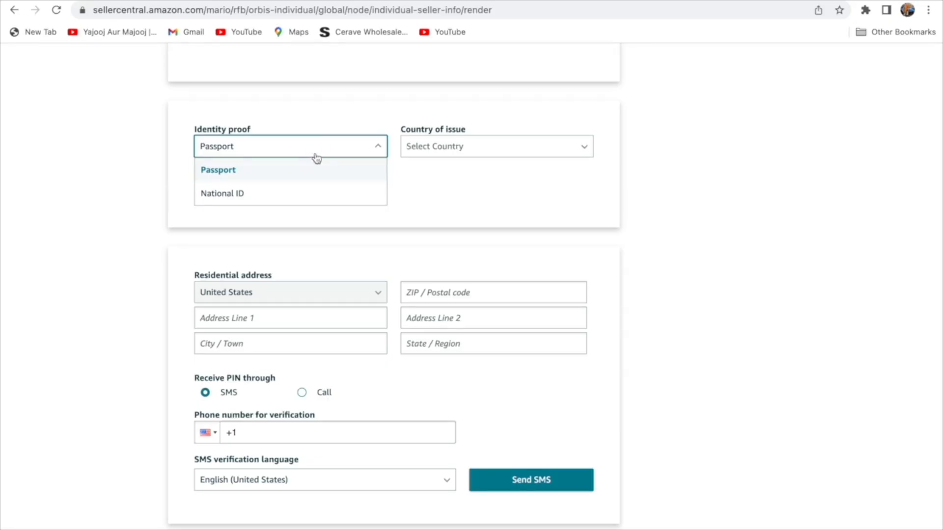
left_click(304, 171)
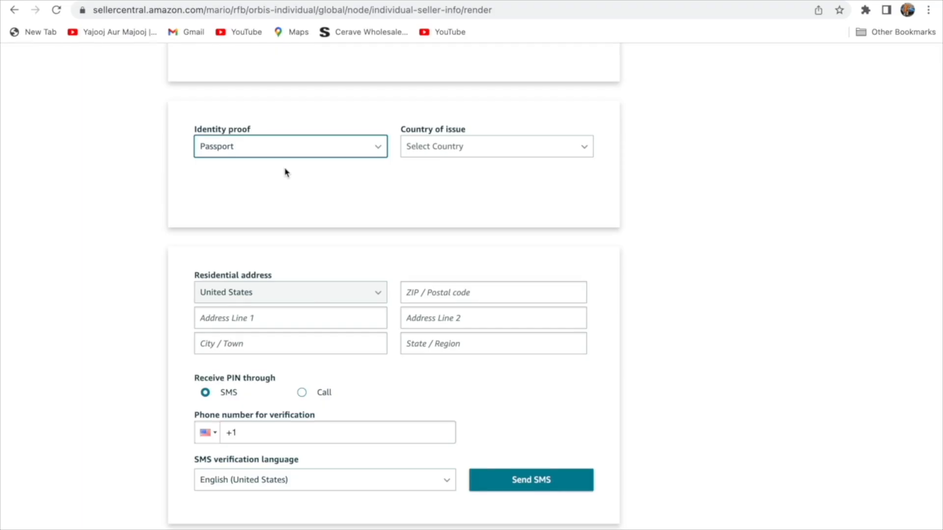
left_click(445, 154)
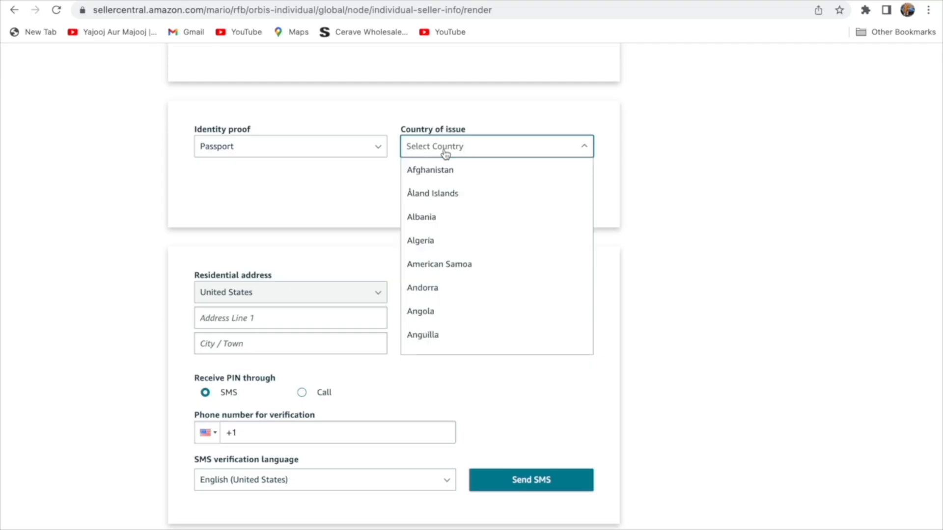
key("p")
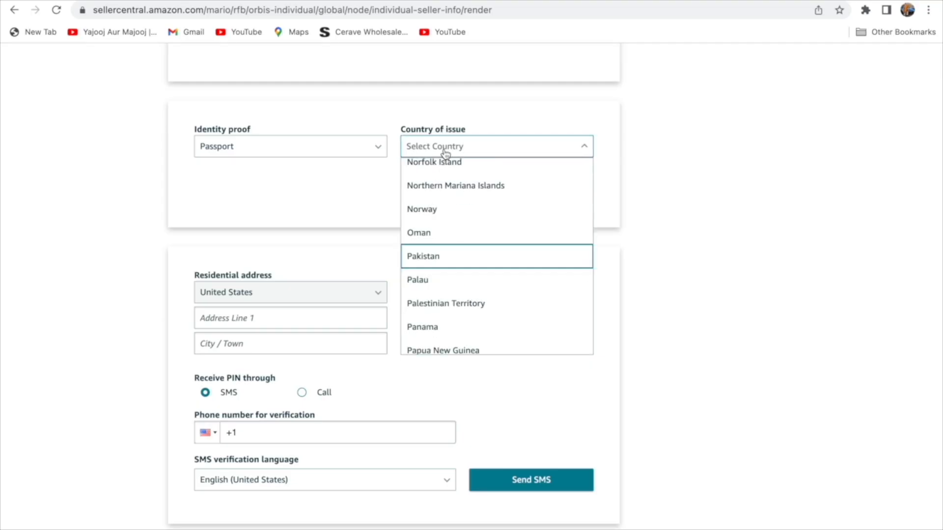
key("Return")
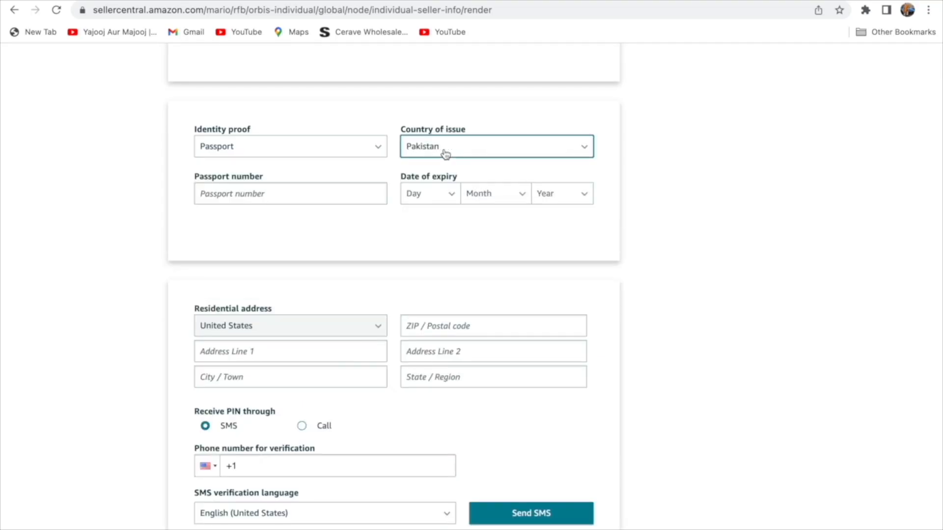
Enter the passport number and set its expiry date to 01 Jan 2027.
left_click(332, 200)
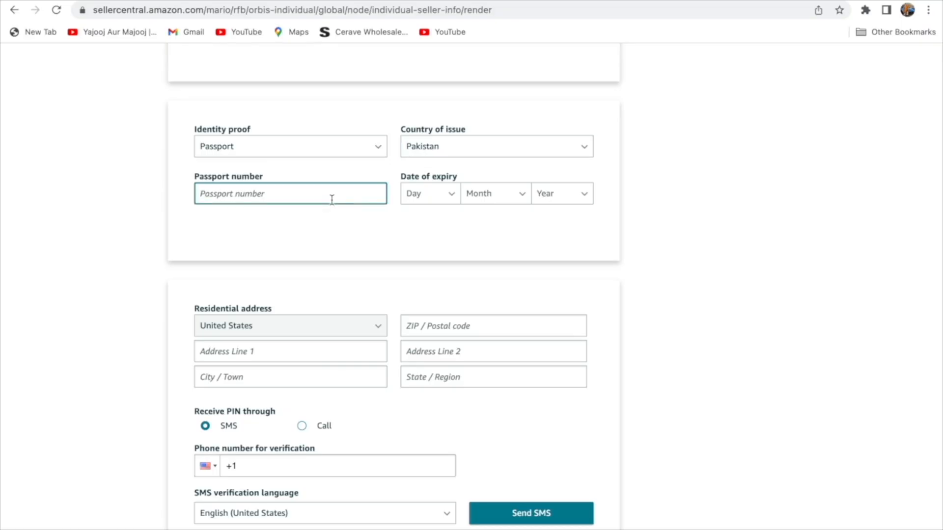
left_click(451, 195)
left_click(446, 217)
left_click(486, 196)
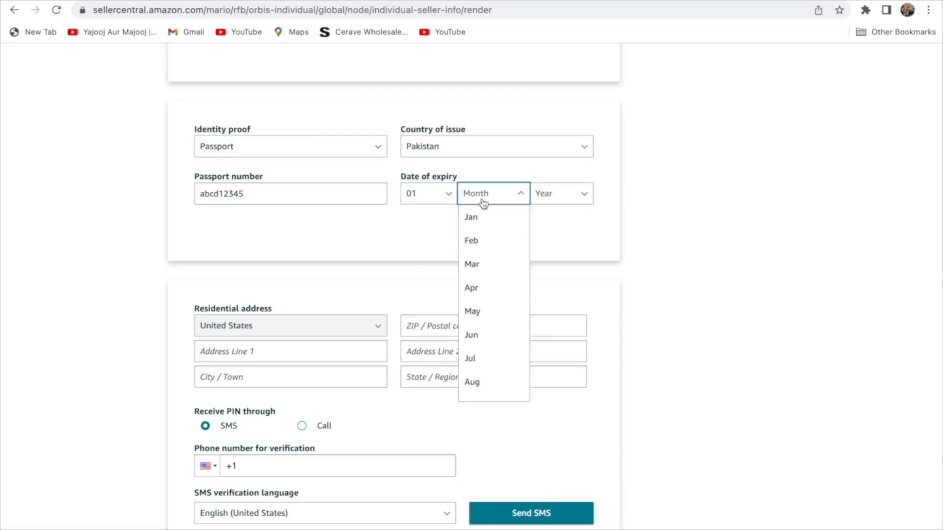
left_click(479, 217)
left_click(543, 193)
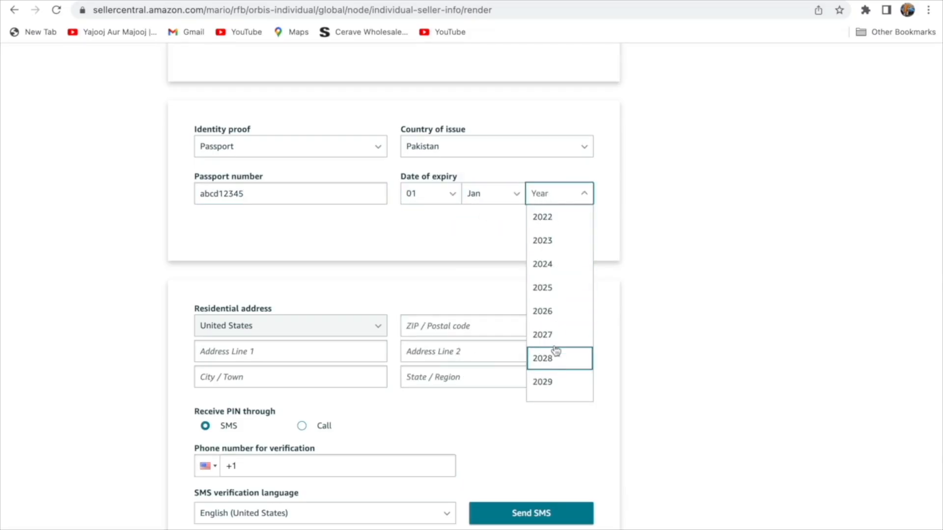
left_click(552, 336)
scroll(540, 341, "down", 3)
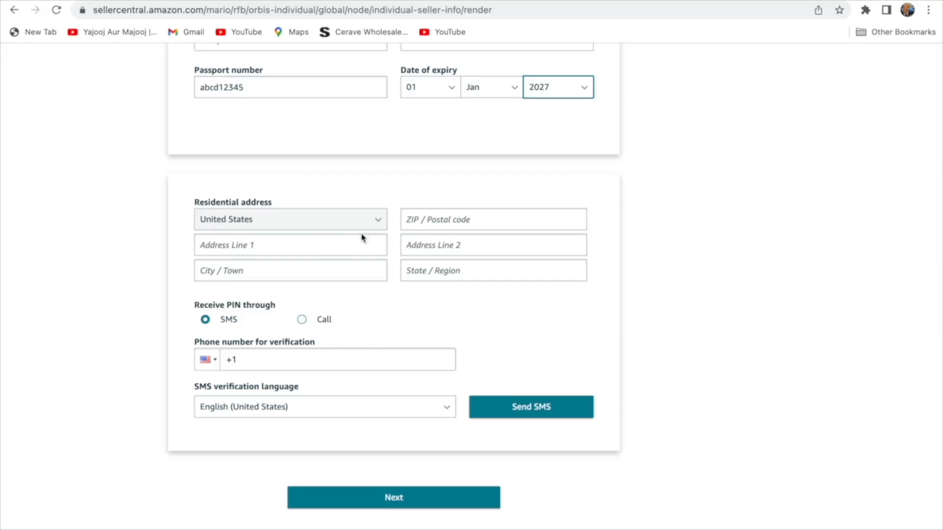
Fill in the ZIP / Postal code and submit the seller information form.
left_click(410, 219)
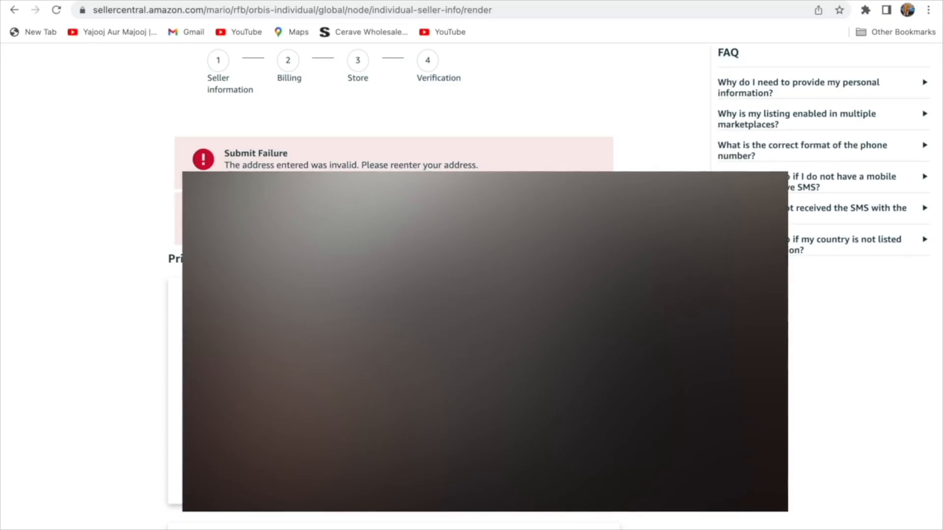
scroll(393, 286, "down", 8)
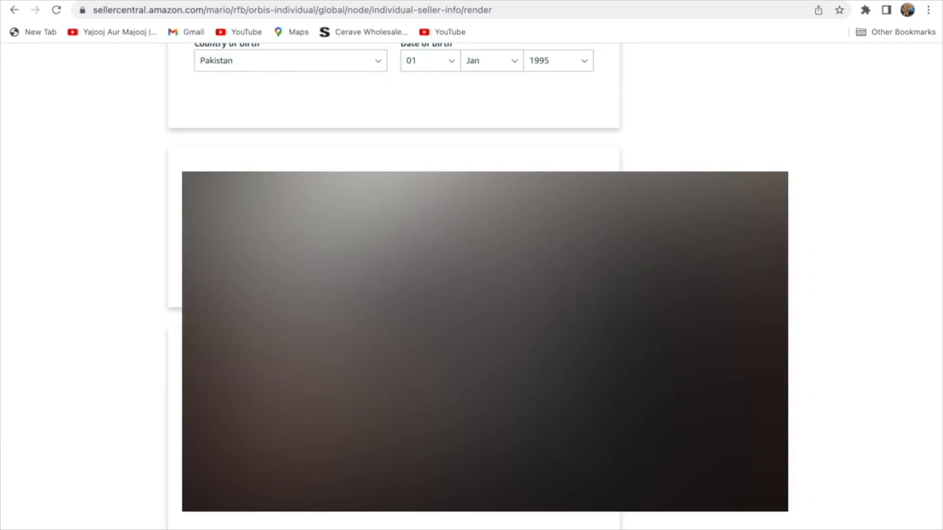
scroll(421, 515, "down", 3)
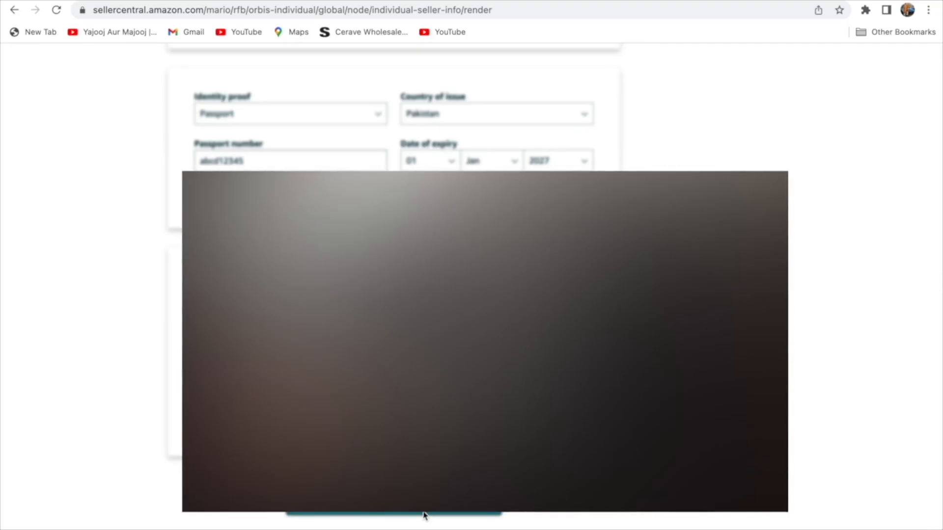
left_click(425, 514)
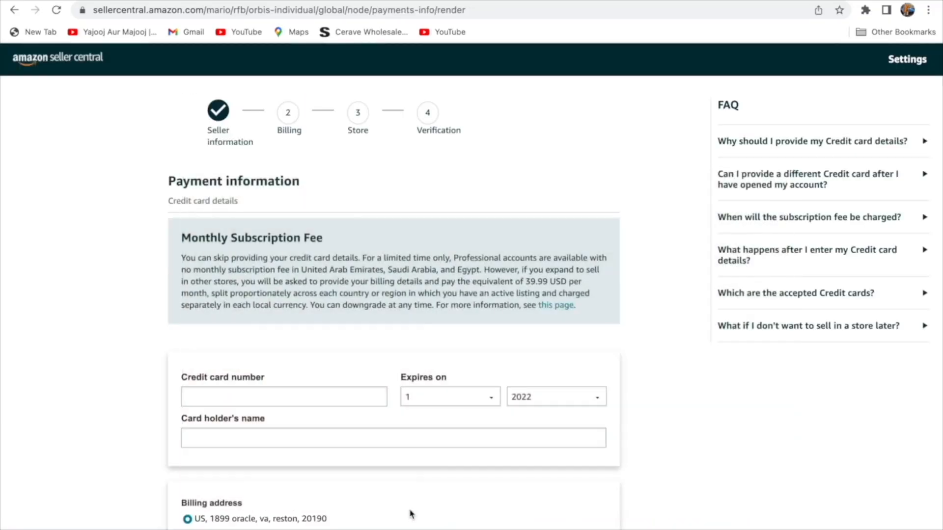
Enter the credit card number in the payment details.
scroll(410, 514, "down", 3)
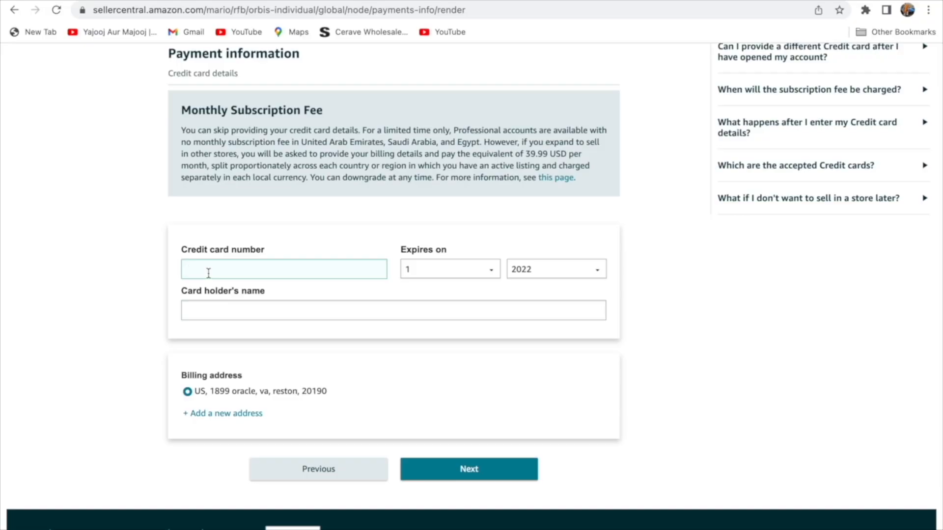
type("5178")
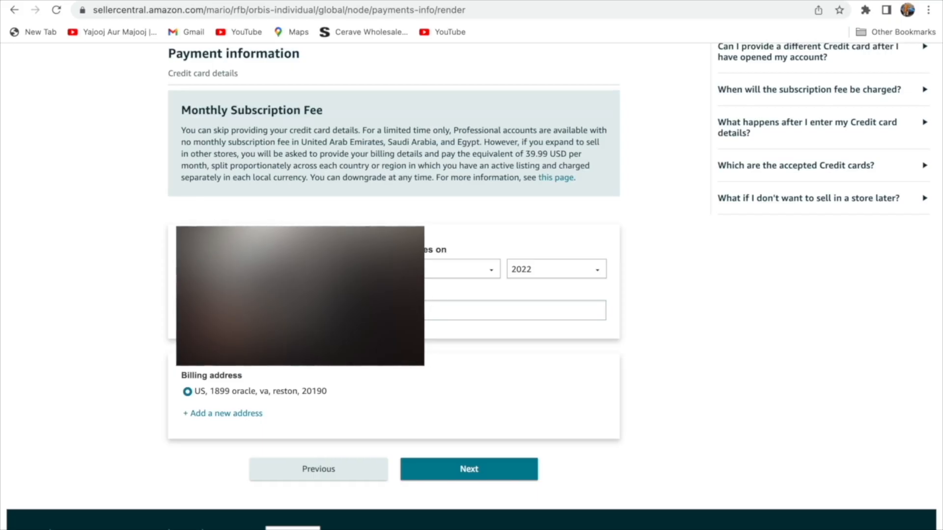
Set the card's expiry month and year 2026, then submit the billing details.
left_click(425, 270)
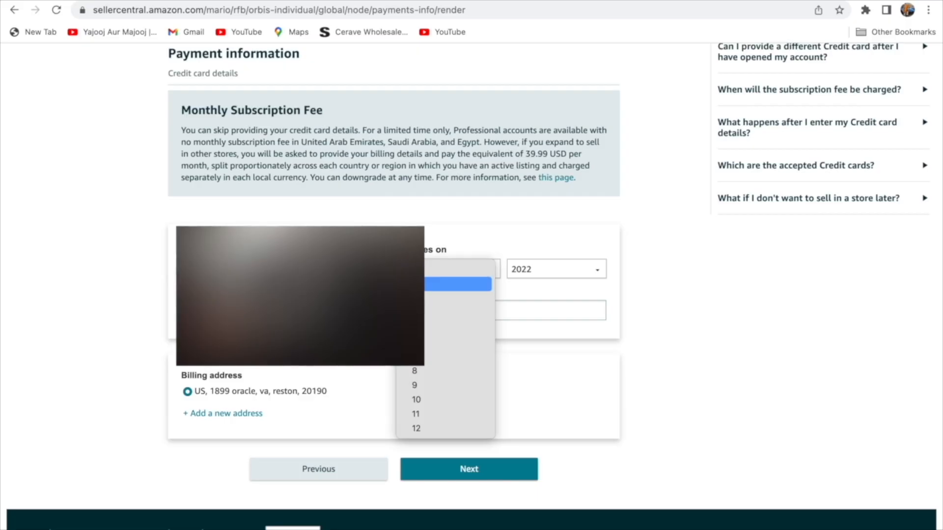
left_click(425, 300)
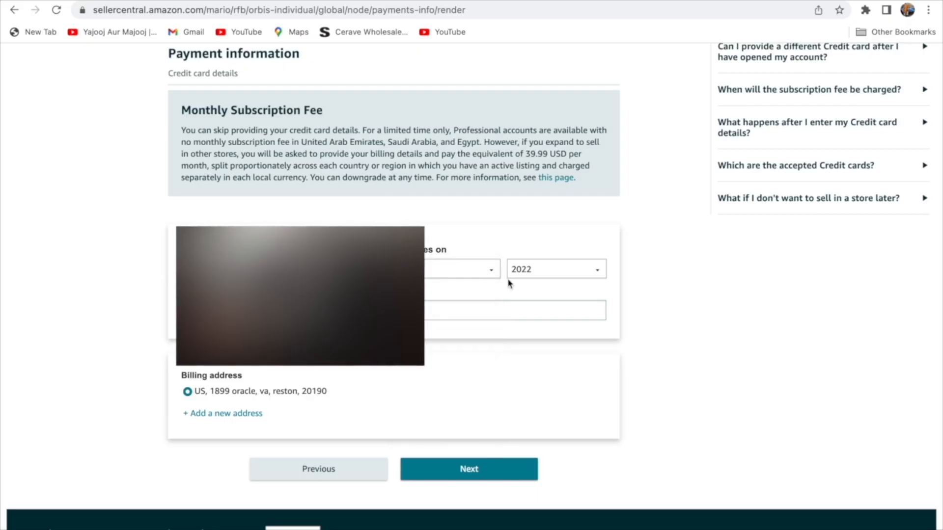
left_click(515, 273)
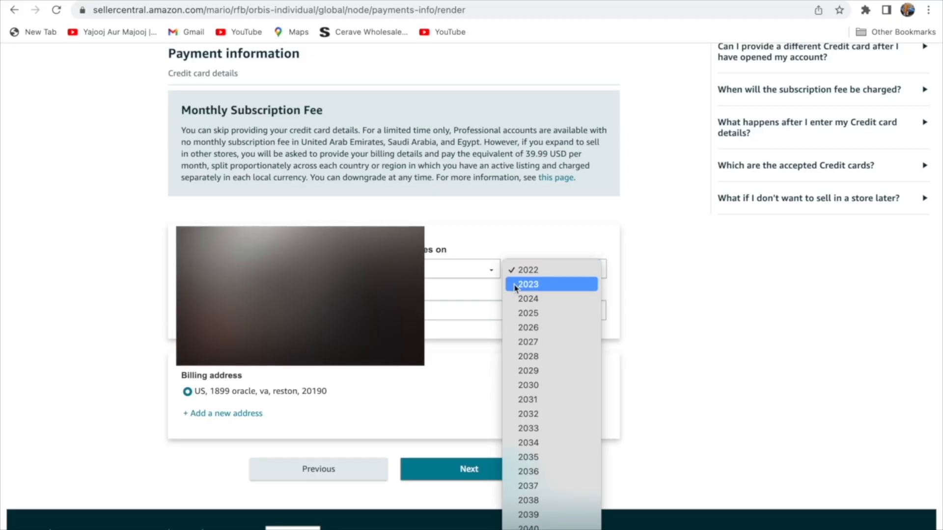
left_click(526, 327)
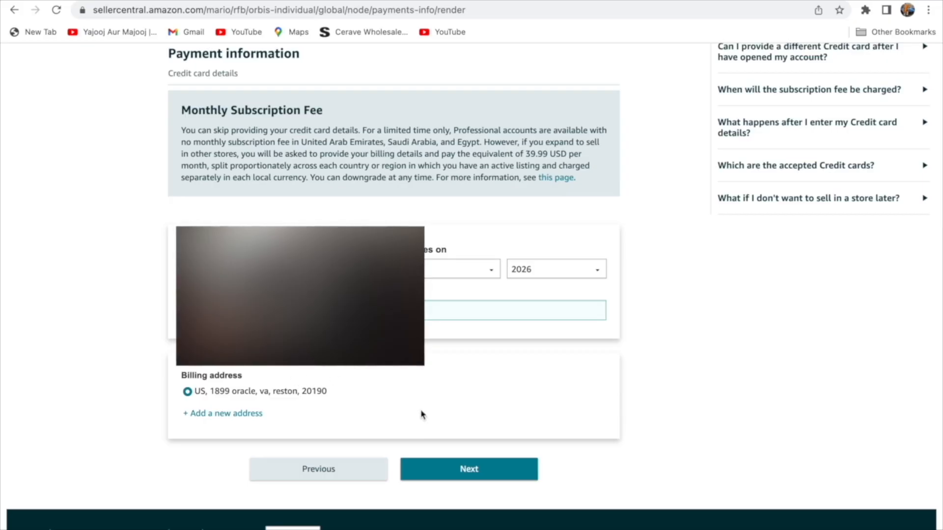
left_click(451, 475)
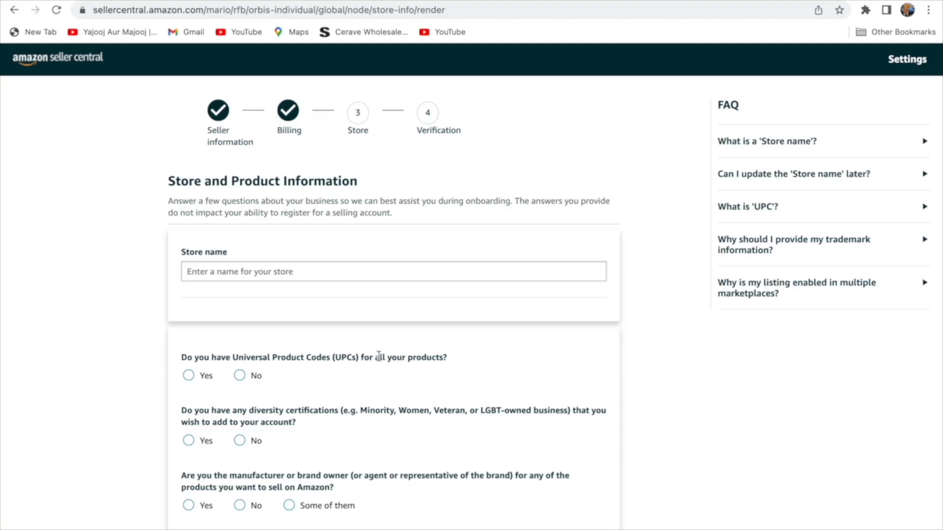
Enter 'smile store' as the store name, answer No on UPCs, then change it to 'smile store 1'.
scroll(378, 358, "down", 2)
left_click(346, 222)
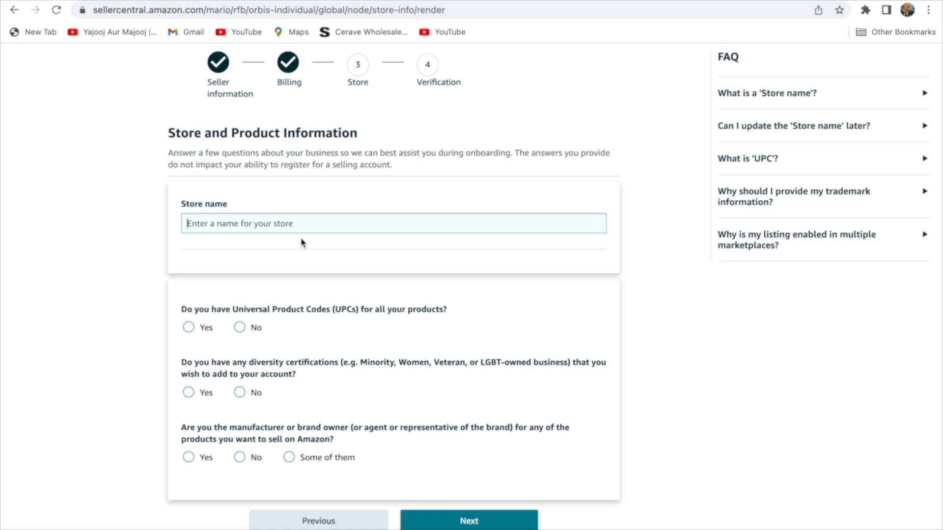
type("smile store")
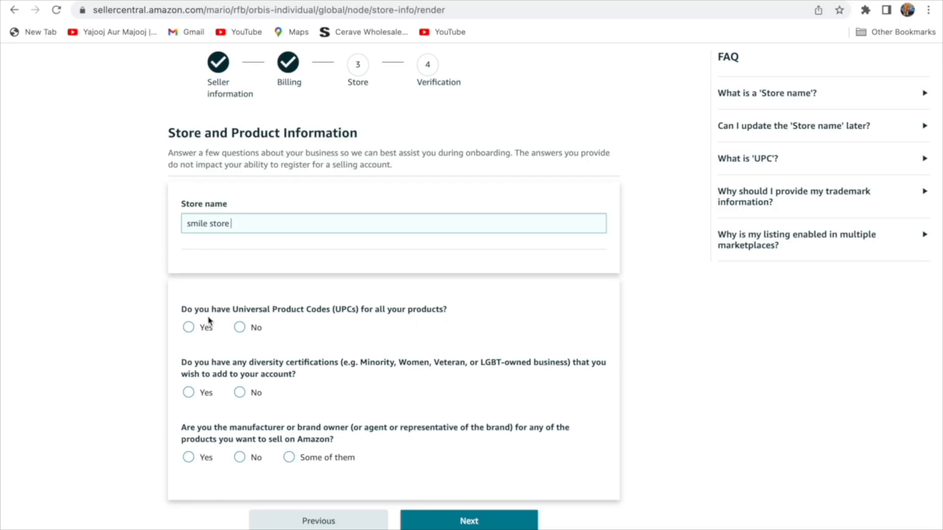
left_click(238, 331)
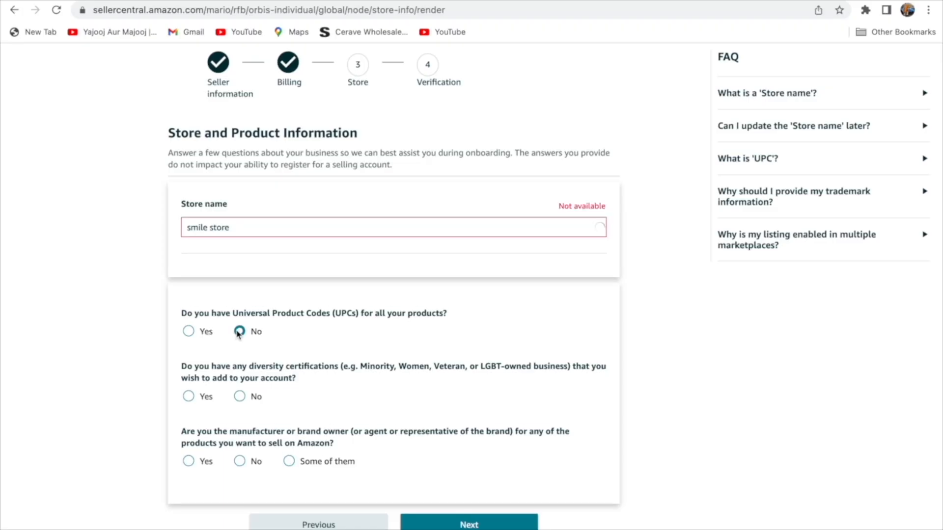
left_click(290, 232)
type("1")
scroll(490, 330, "down", 1)
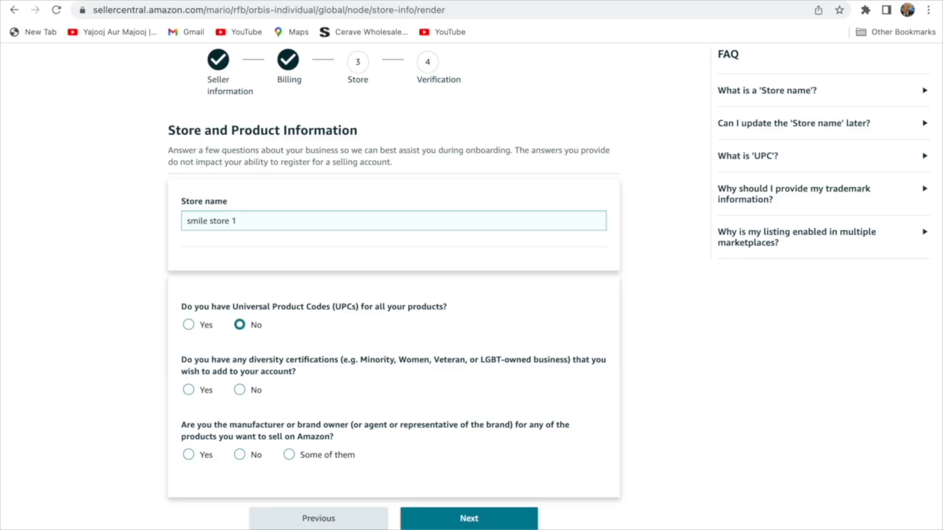
key("ctrl+t")
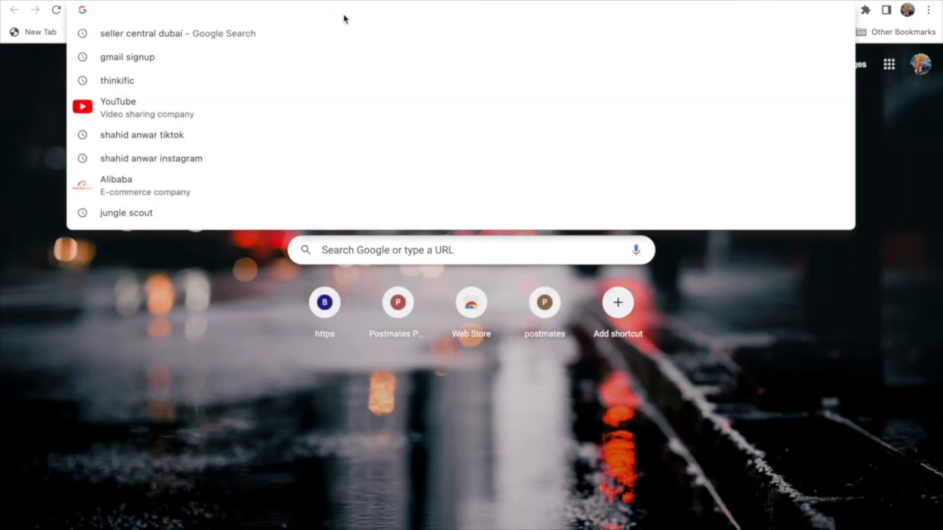
type("upc cod")
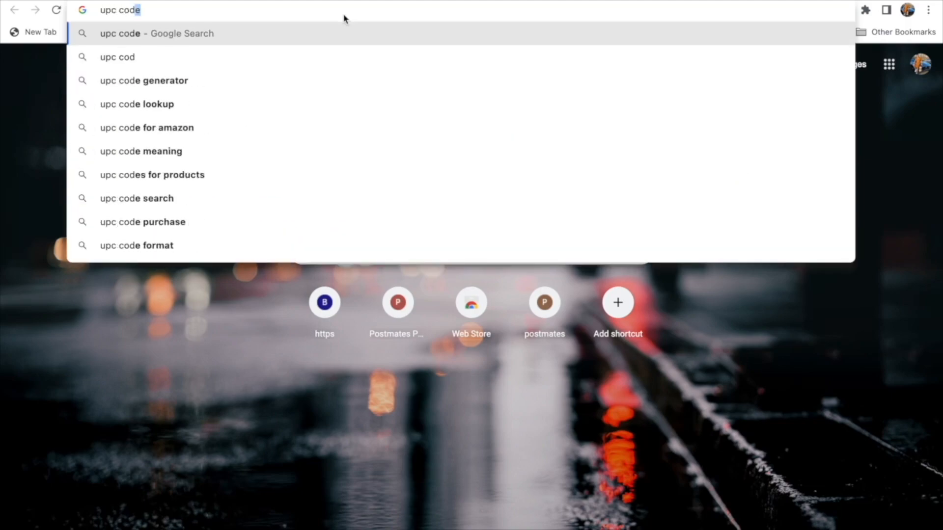
key("Return")
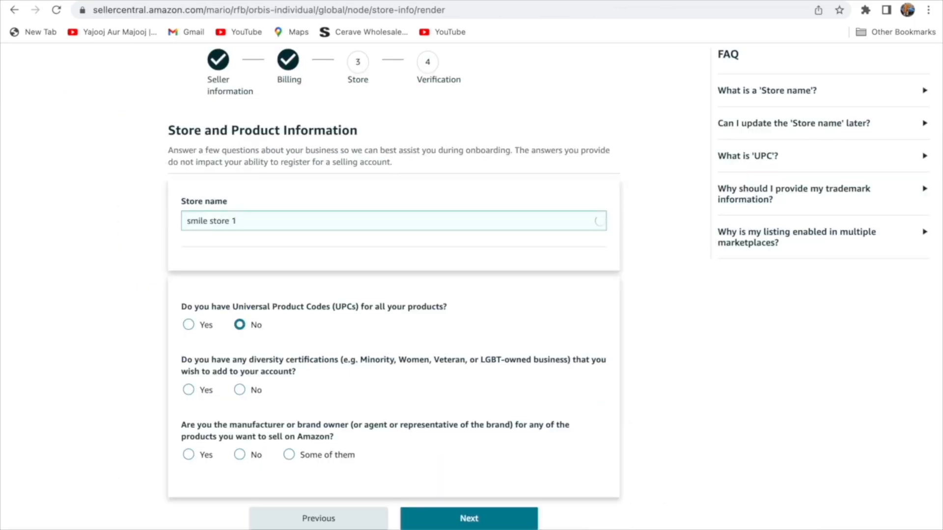
Answer No to the diversity certification and manufacturer/brand owner questions, then submit the store details.
scroll(393, 274, "down", 2)
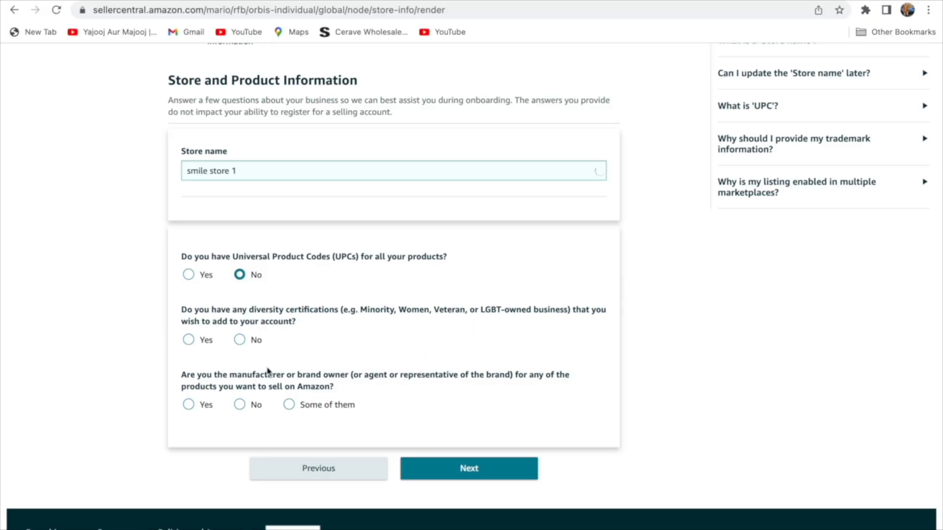
left_click(241, 340)
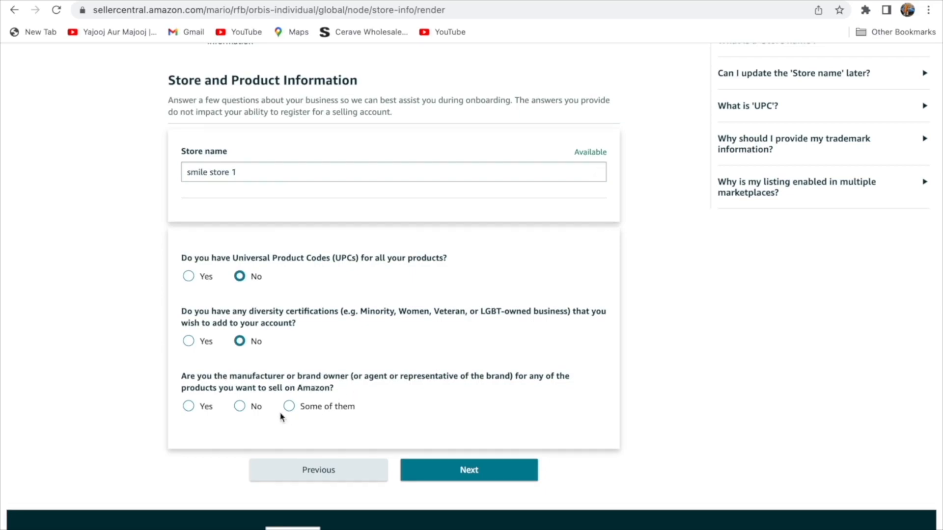
left_click(242, 407)
left_click(476, 470)
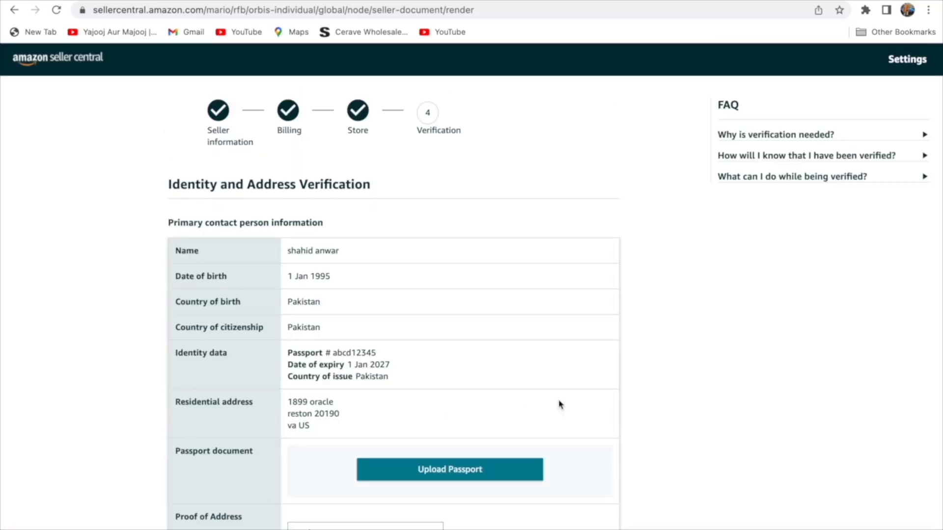
Upload 'Screen Shot 2022-05-29 at 1.07.11 AM.png' as the passport document.
scroll(608, 410, "down", 1)
scroll(608, 410, "down", 5)
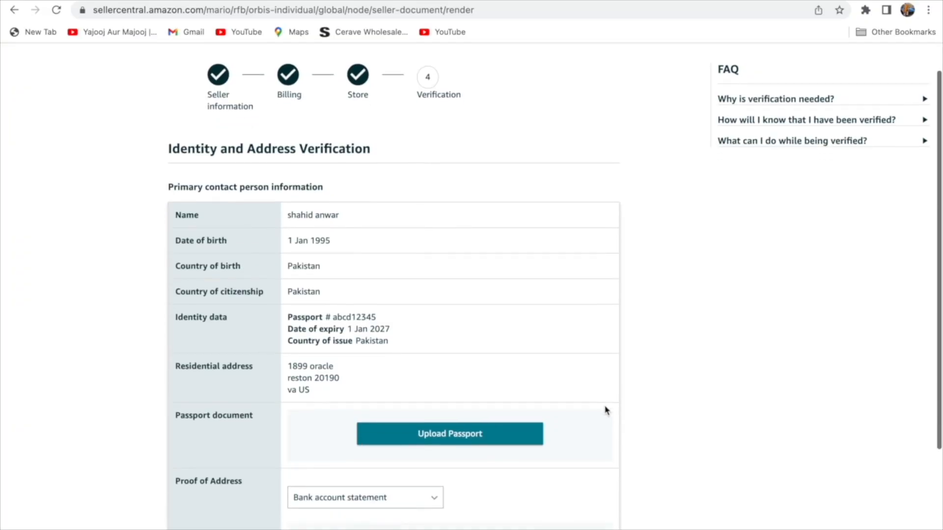
scroll(606, 410, "up", 1)
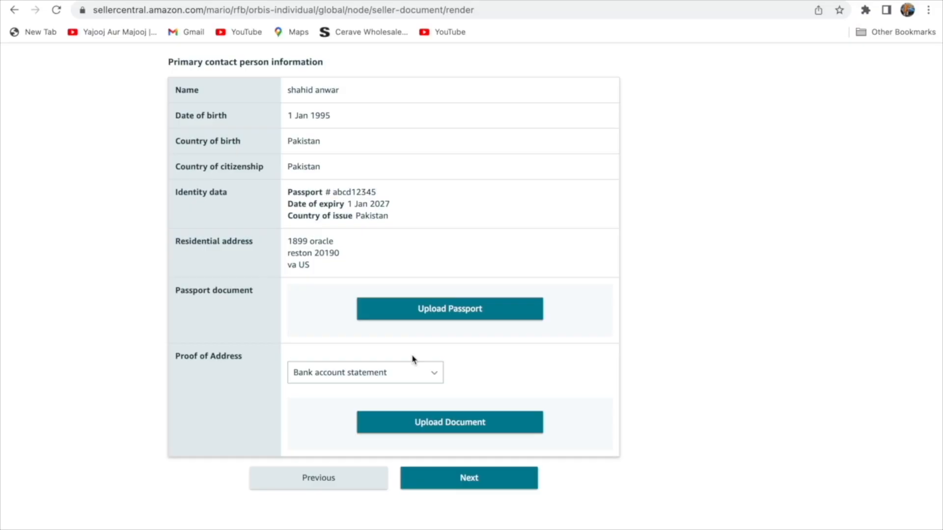
left_click(424, 317)
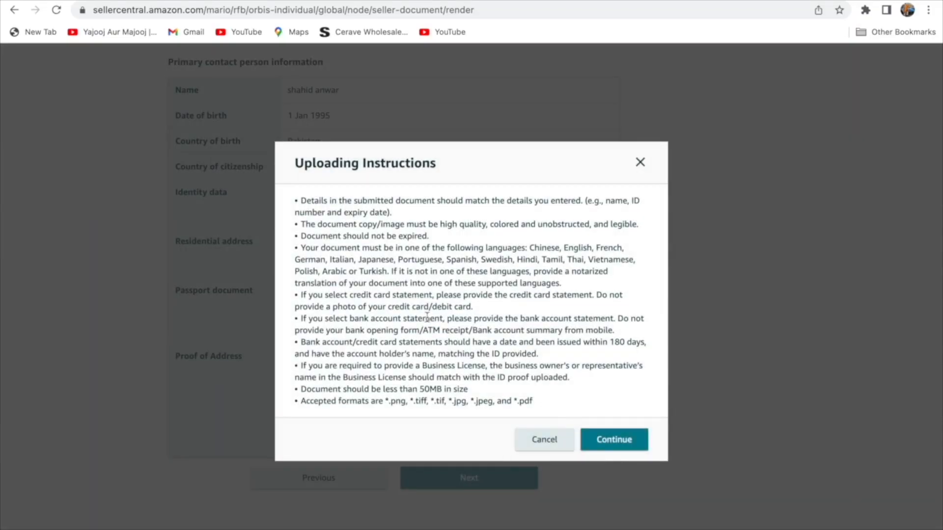
left_click(606, 447)
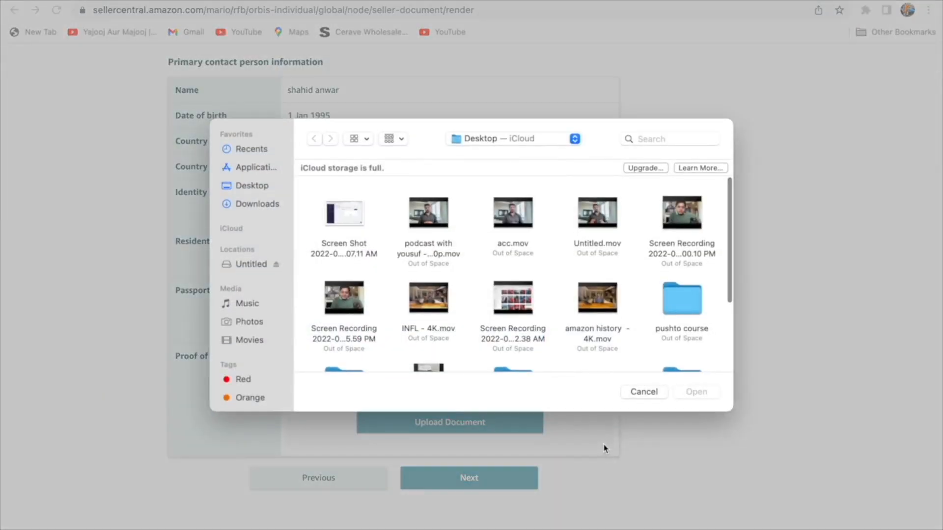
left_click(361, 234)
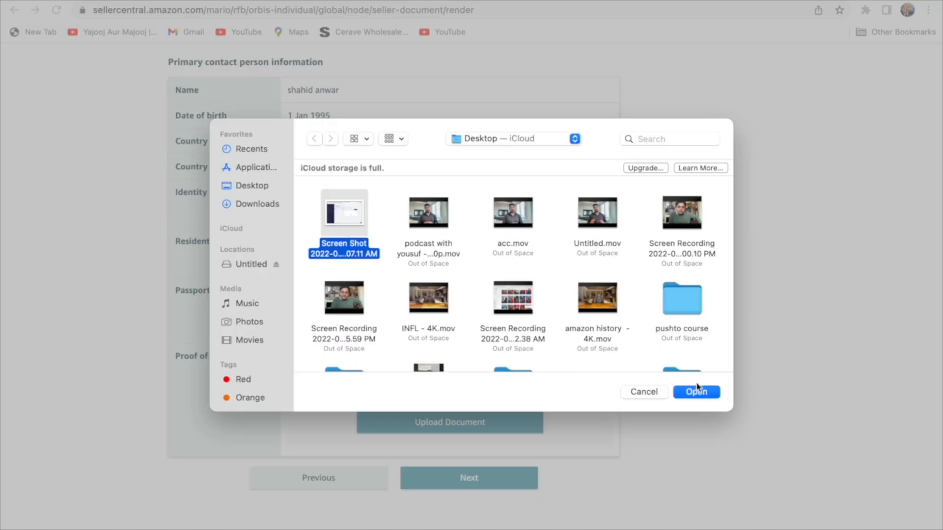
left_click(697, 391)
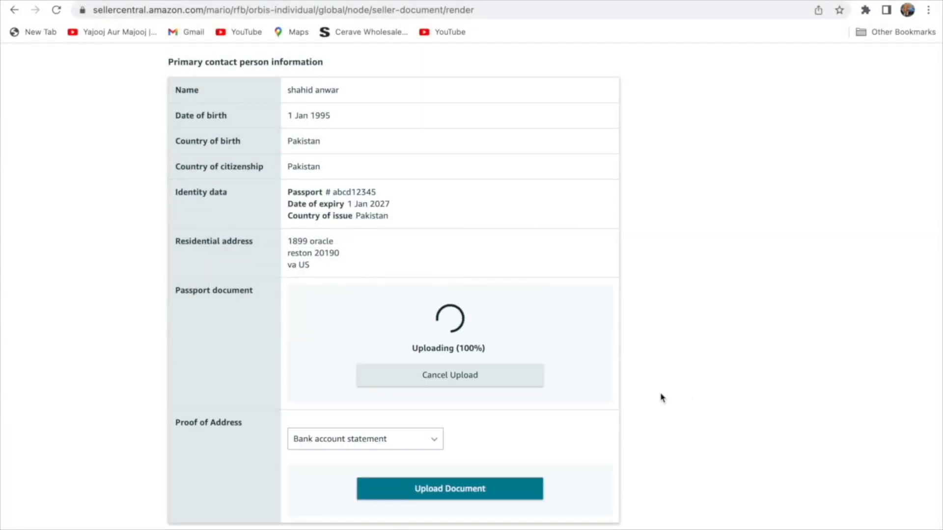
Upload the same screenshot as bank statement proof of address and submit the verification documents.
scroll(661, 398, "down", 1)
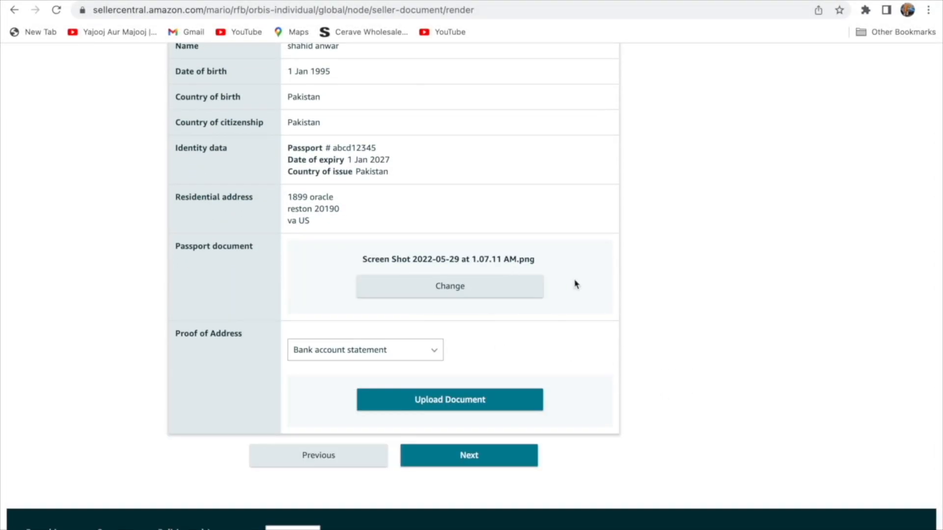
left_click(496, 401)
left_click(607, 442)
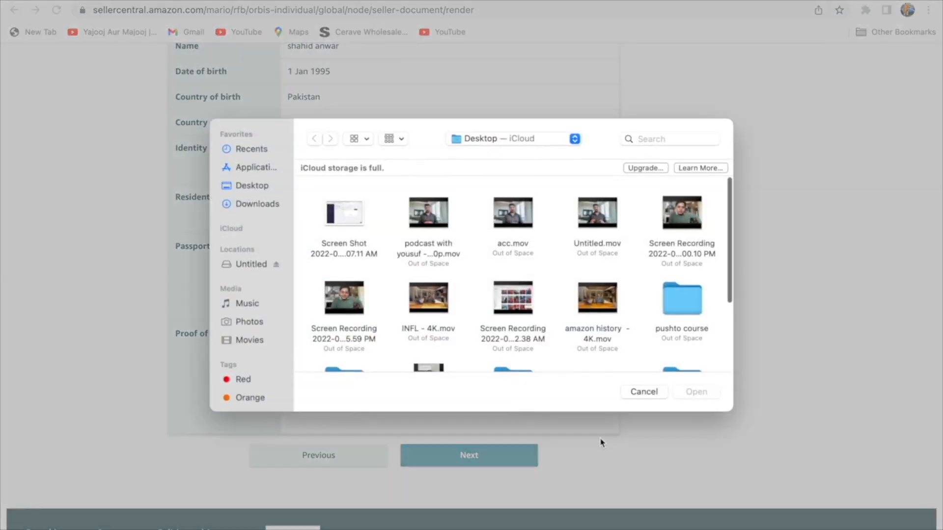
left_click(351, 219)
left_click(687, 393)
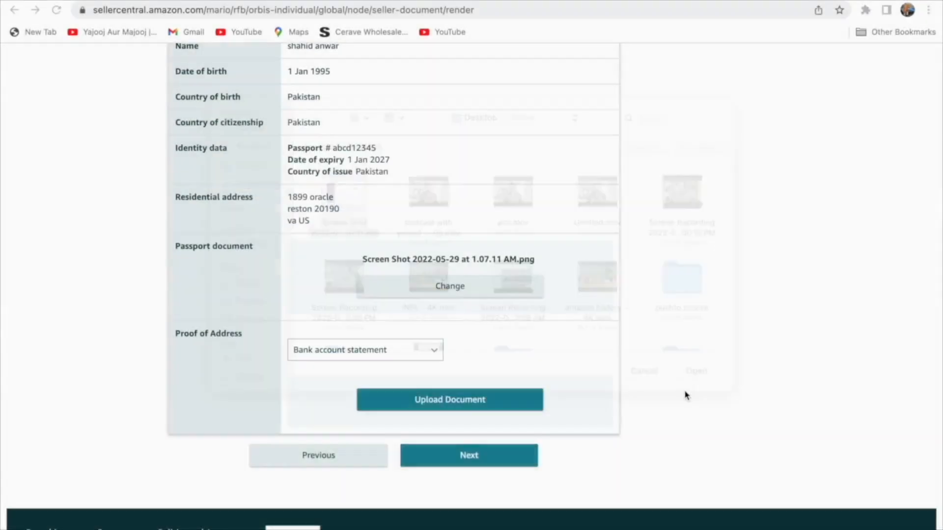
left_click(531, 447)
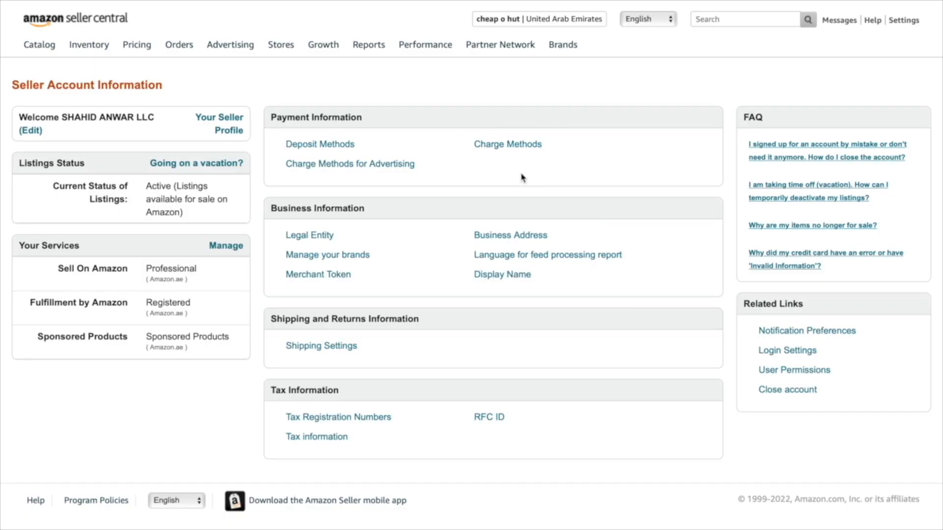
Open Account Info from the Settings menu to show the Seller Account Information page.
mouse_move(905, 29)
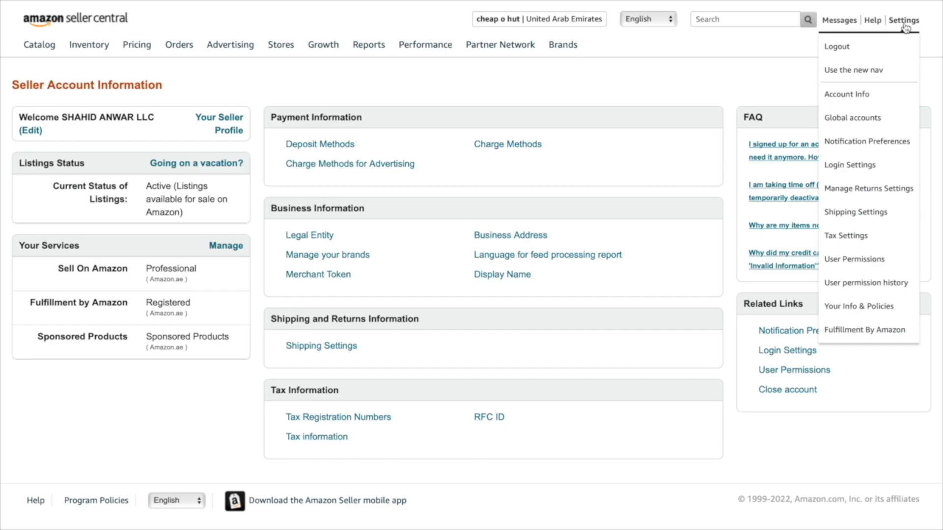
left_click(869, 95)
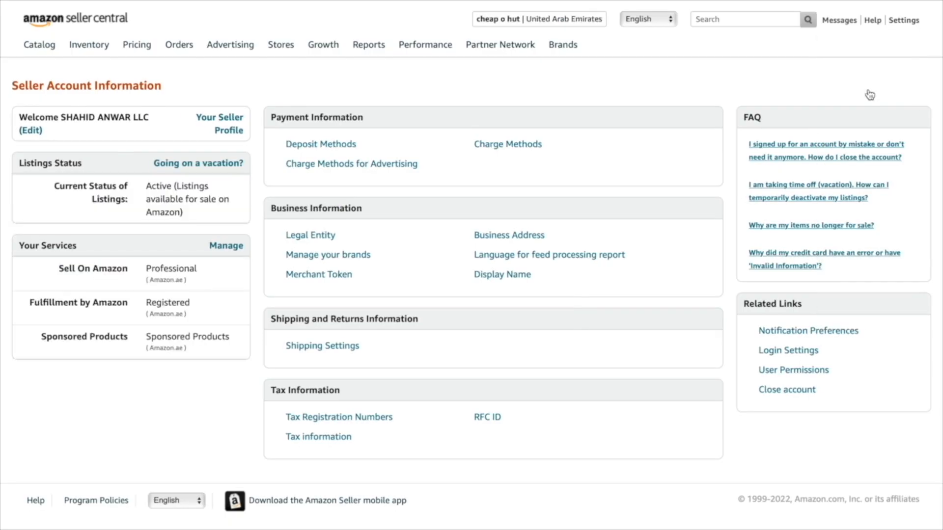